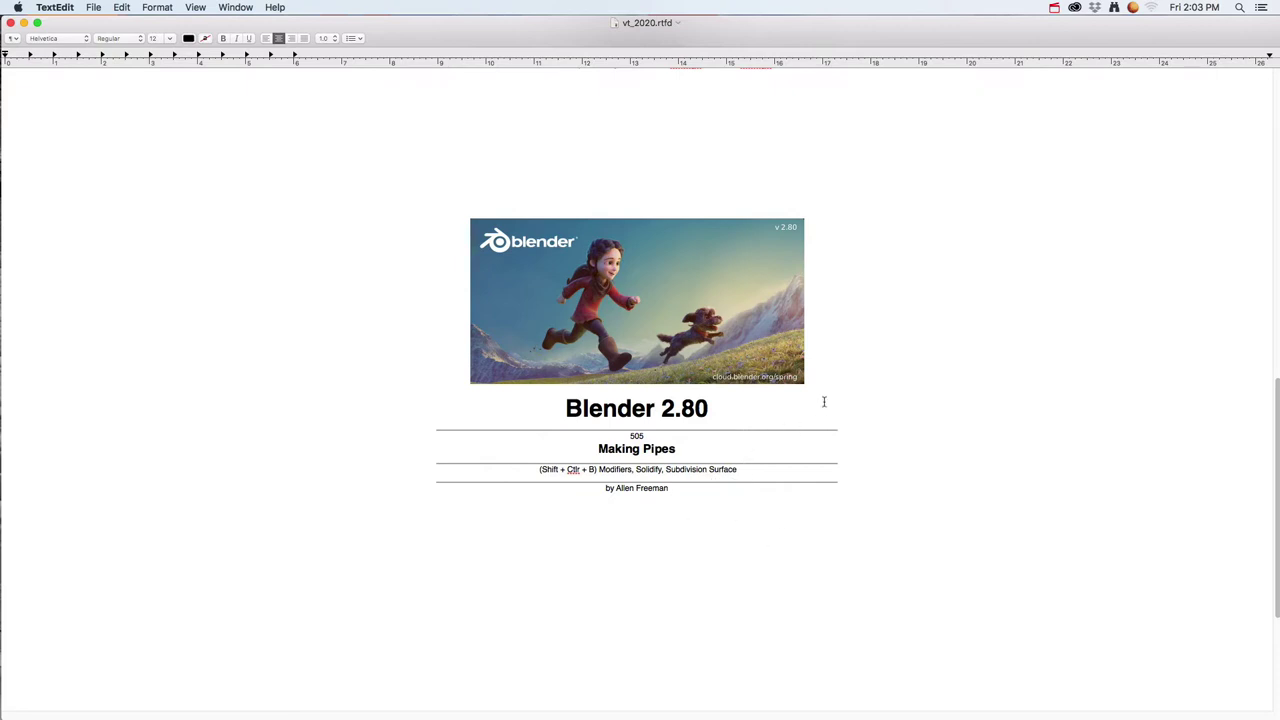
# Bring up the macOS app switcher over the Making Pipes page in TextEdit to move to Blender
pyautogui.press('super+Tab')
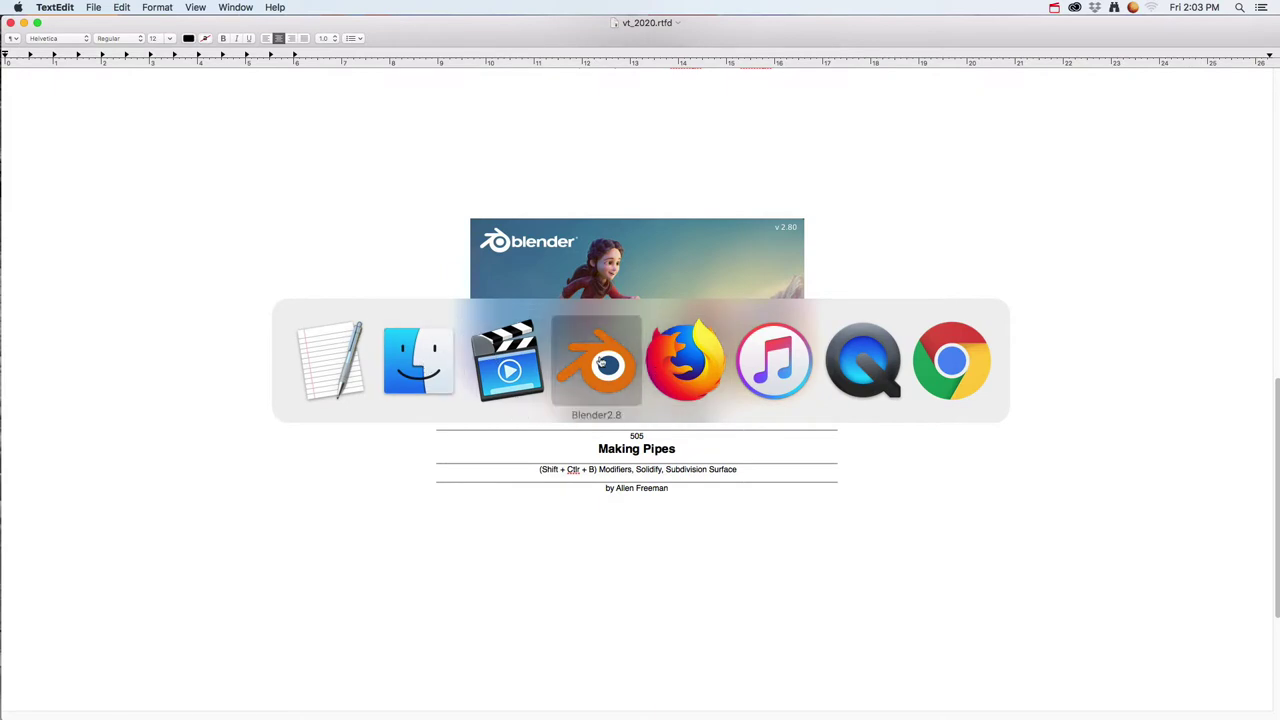
# In Blender, put the cube in Edit Mode and delete only its faces, keeping the edges
pyautogui.click(600, 362)
pyautogui.scroll(5, 550, 364)
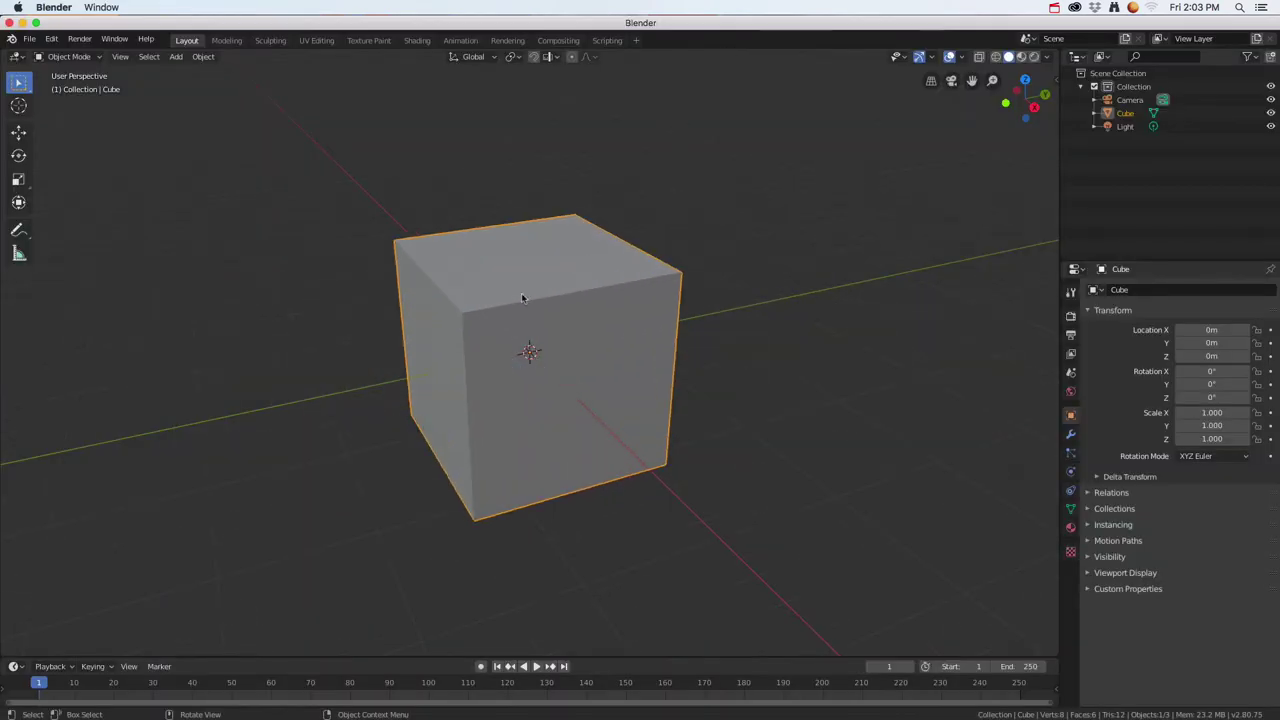
pyautogui.press('x')
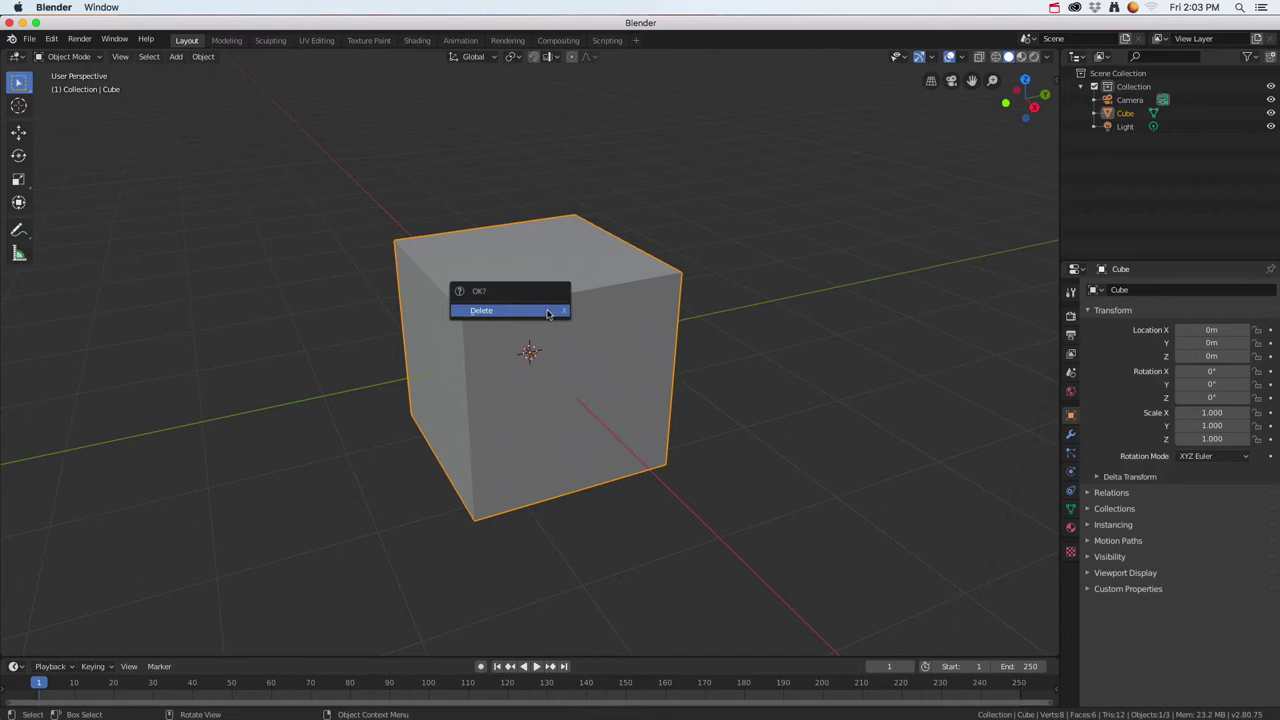
pyautogui.press('Tab')
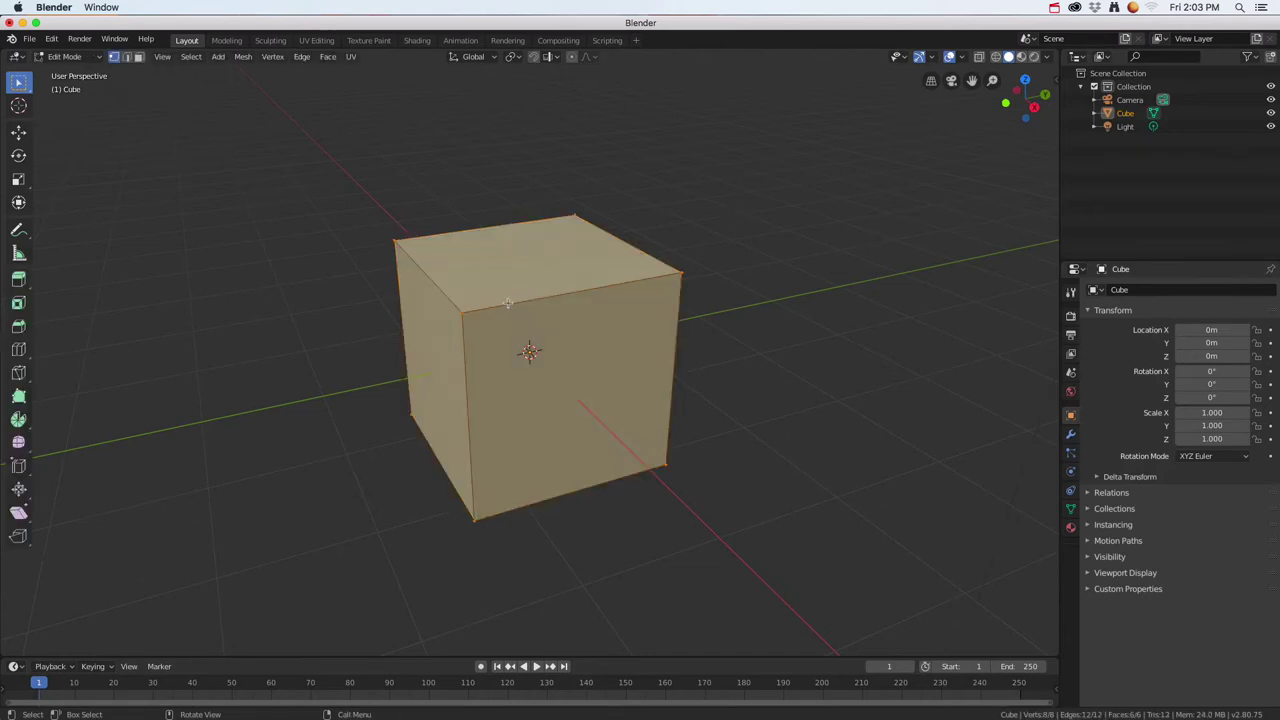
pyautogui.press('x')
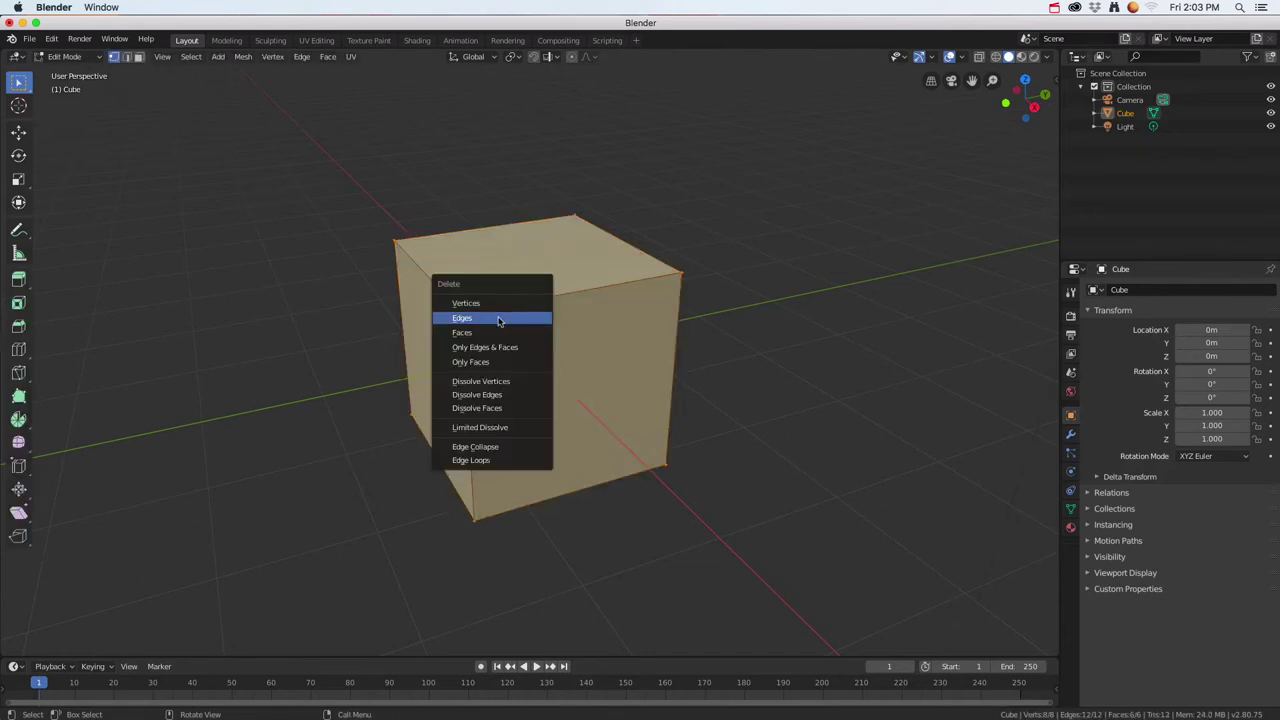
pyautogui.click(482, 364)
pyautogui.moveTo(468, 326); pyautogui.dragTo(530, 320, button='middle')
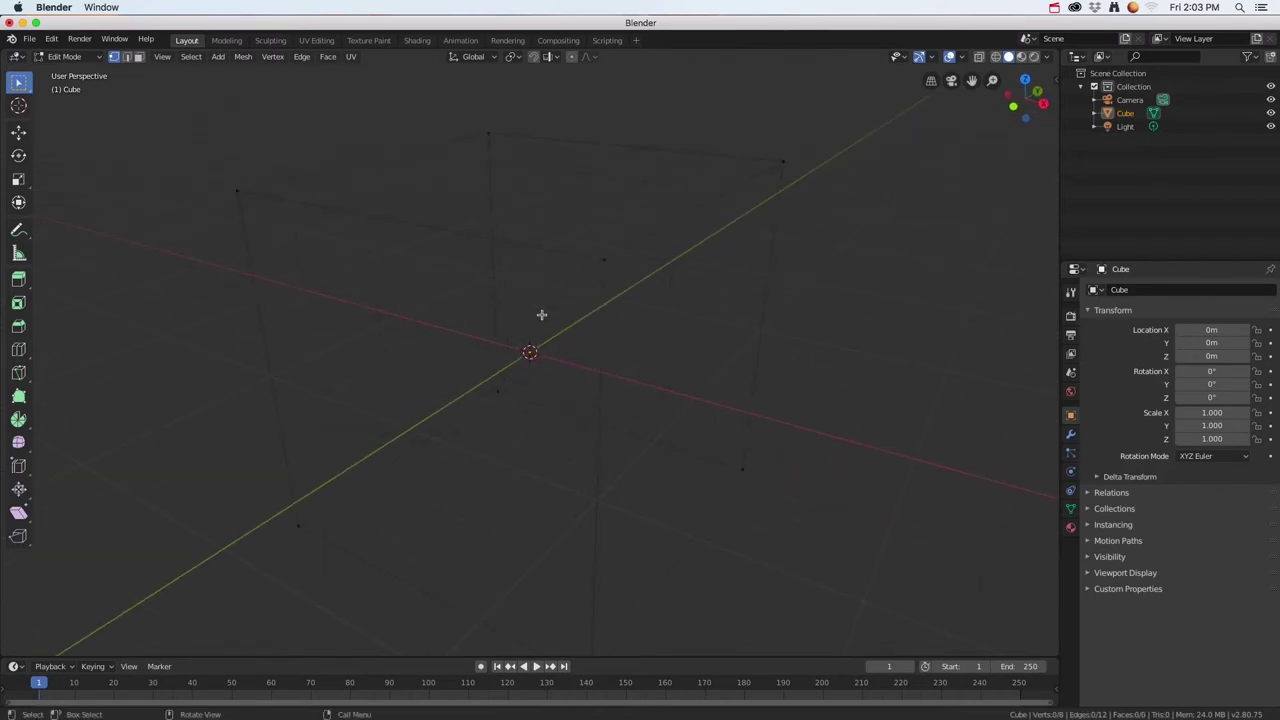
# In edge select mode, delete the four connecting edges: top-right, top-left, bottom-front and bottom-back
pyautogui.click(126, 56)
pyautogui.scroll(-3, 605, 250)
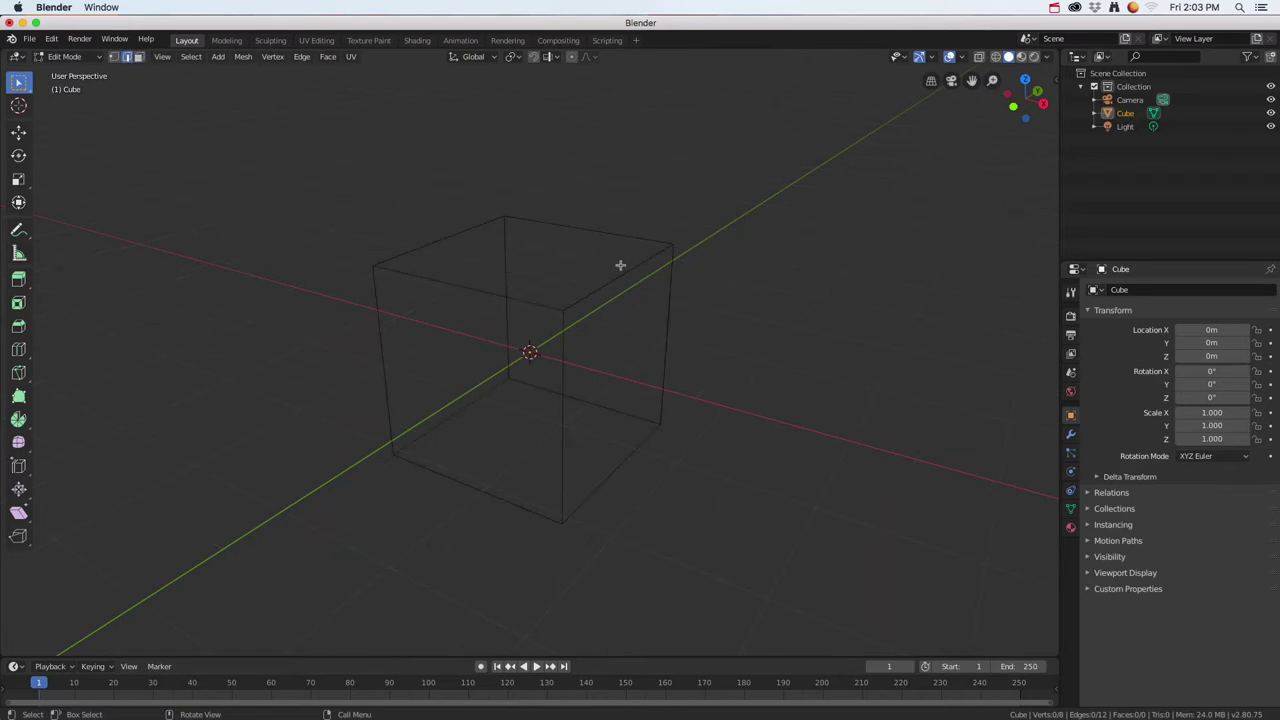
pyautogui.click(620, 275)
pyautogui.keyDown('shift'); pyautogui.click(454, 232); pyautogui.keyUp('shift')
pyautogui.keyDown('shift'); pyautogui.click(460, 484); pyautogui.keyUp('shift')
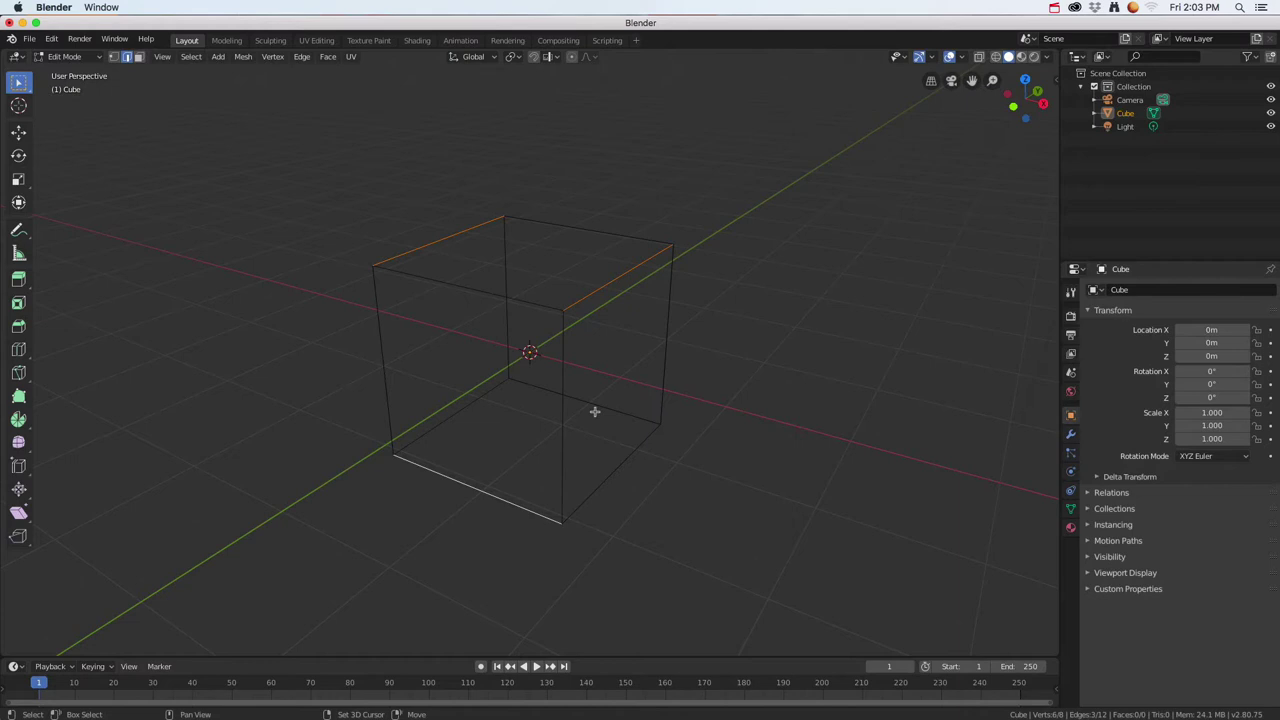
pyautogui.keyDown('shift'); pyautogui.click(593, 400); pyautogui.keyUp('shift')
pyautogui.press('x')
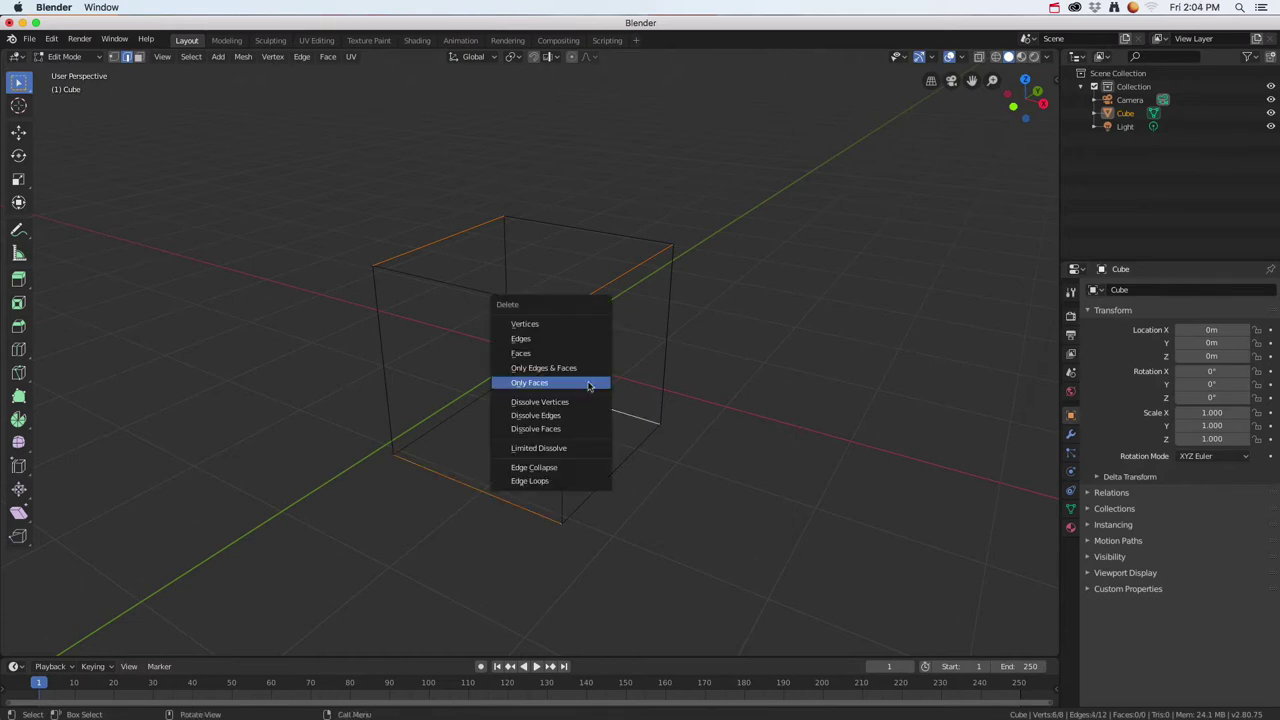
pyautogui.click(521, 353)
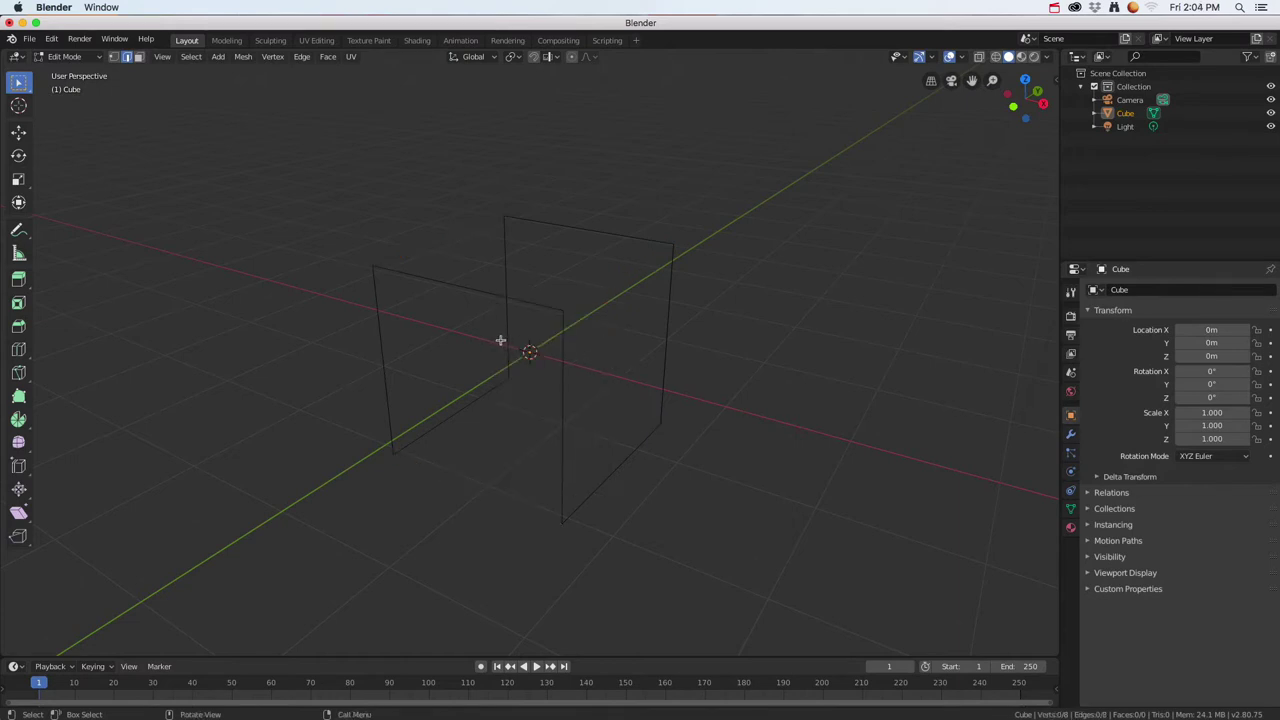
# Orbit to a near-front view of the two squares and switch to vertex selection
pyautogui.moveTo(524, 352); pyautogui.dragTo(436, 304, button='middle')
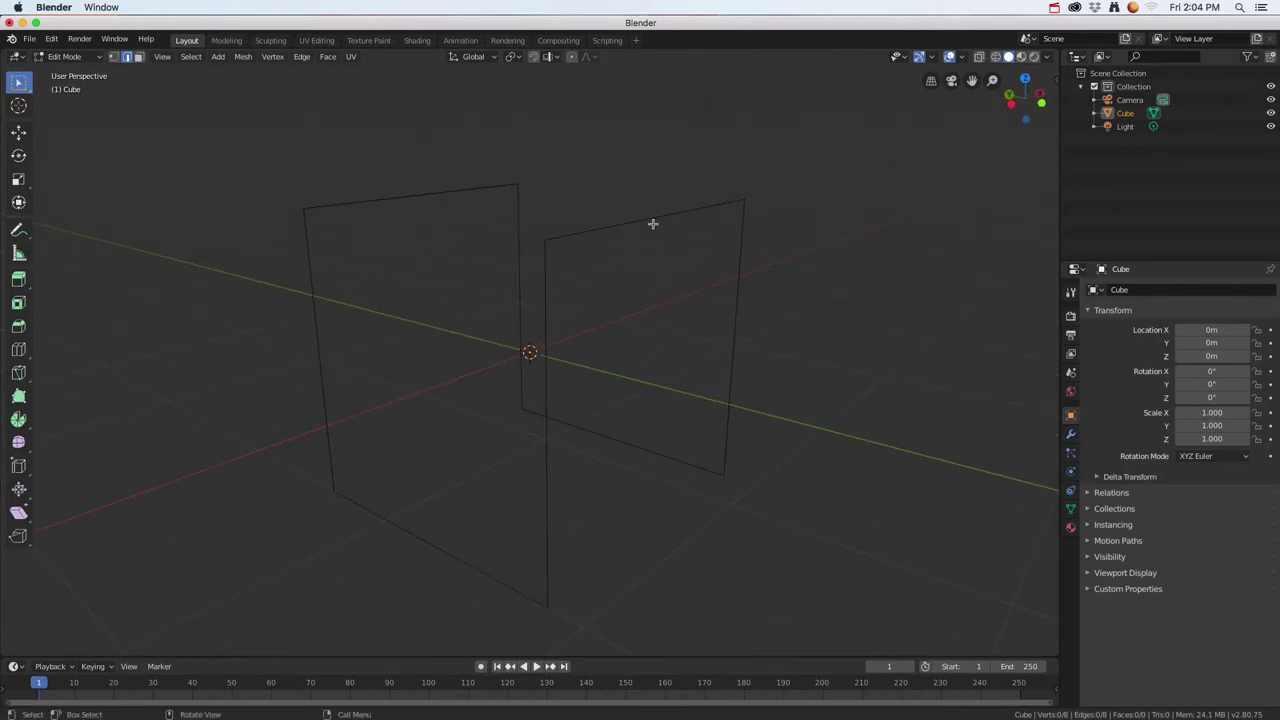
pyautogui.click(114, 57)
# Vertex-bevel all eight square corners with 8 segments, then select the whole rounded outline
pyautogui.press('a')
pyautogui.moveTo(409, 223); pyautogui.dragTo(566, 330, button='middle')
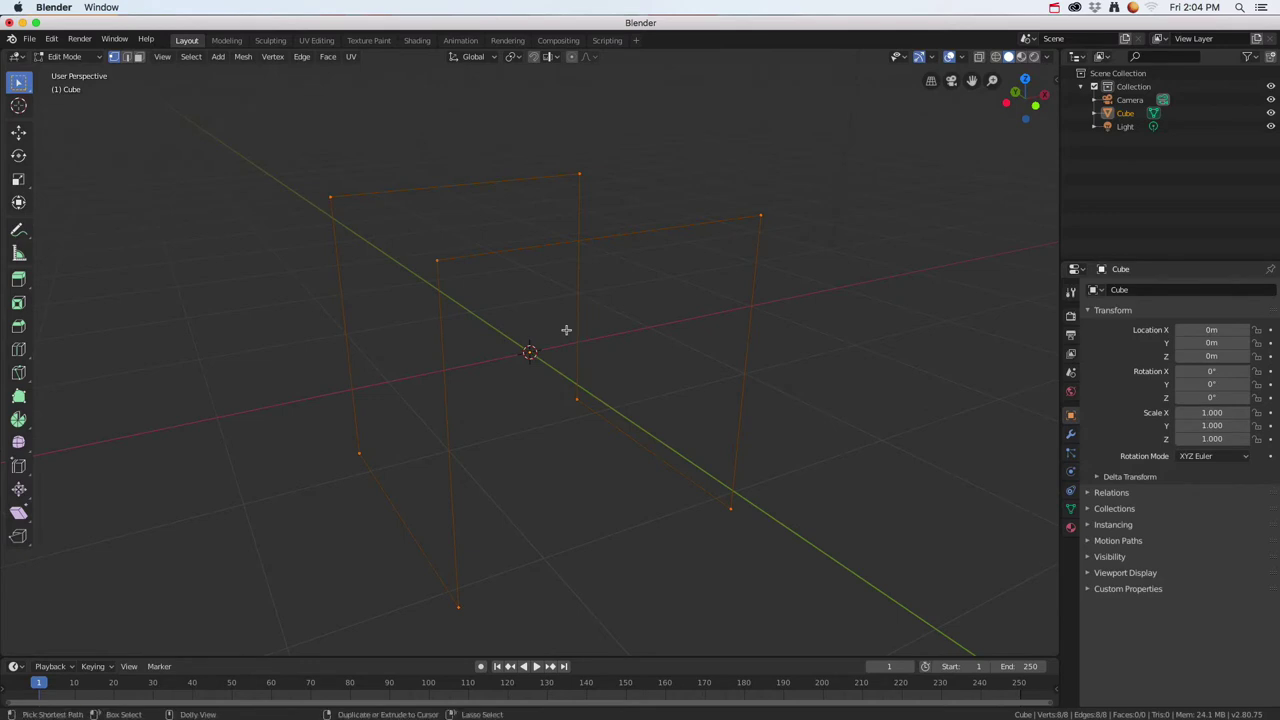
pyautogui.hotkey('ctrl', 'b')
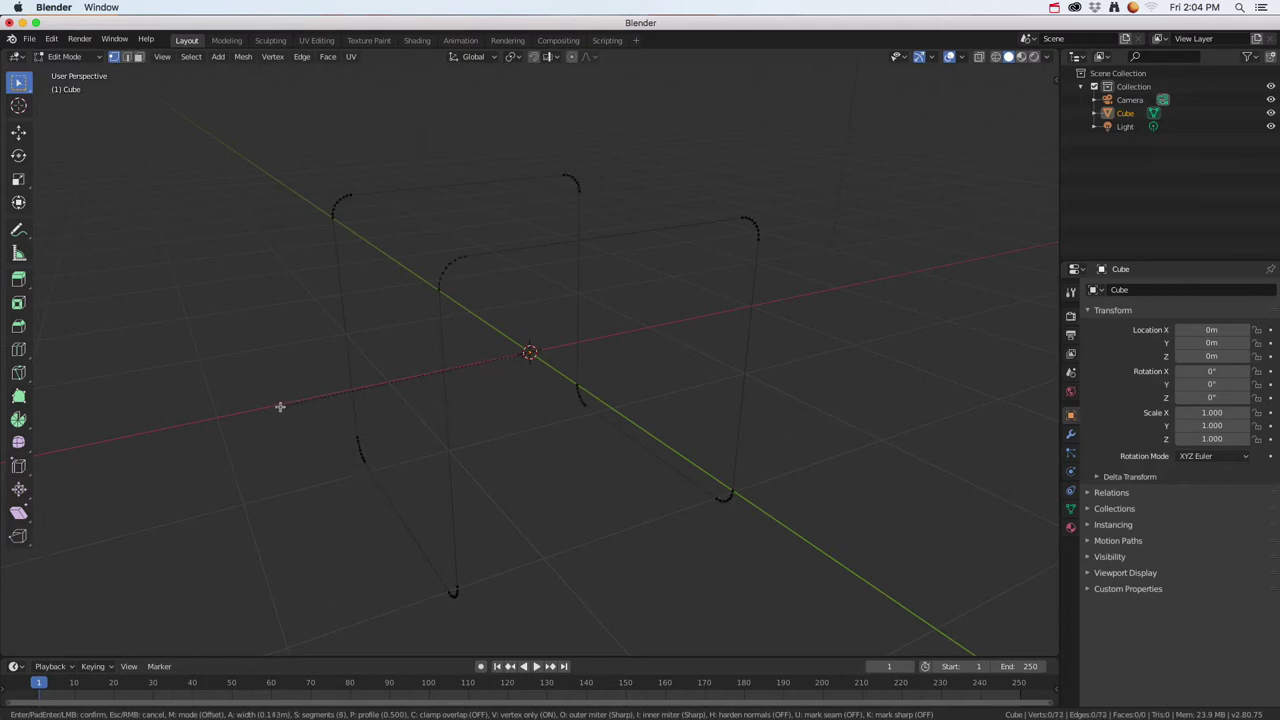
pyautogui.scroll(-2, 279, 409)
pyautogui.scroll(1, 277, 409)
pyautogui.click(275, 407)
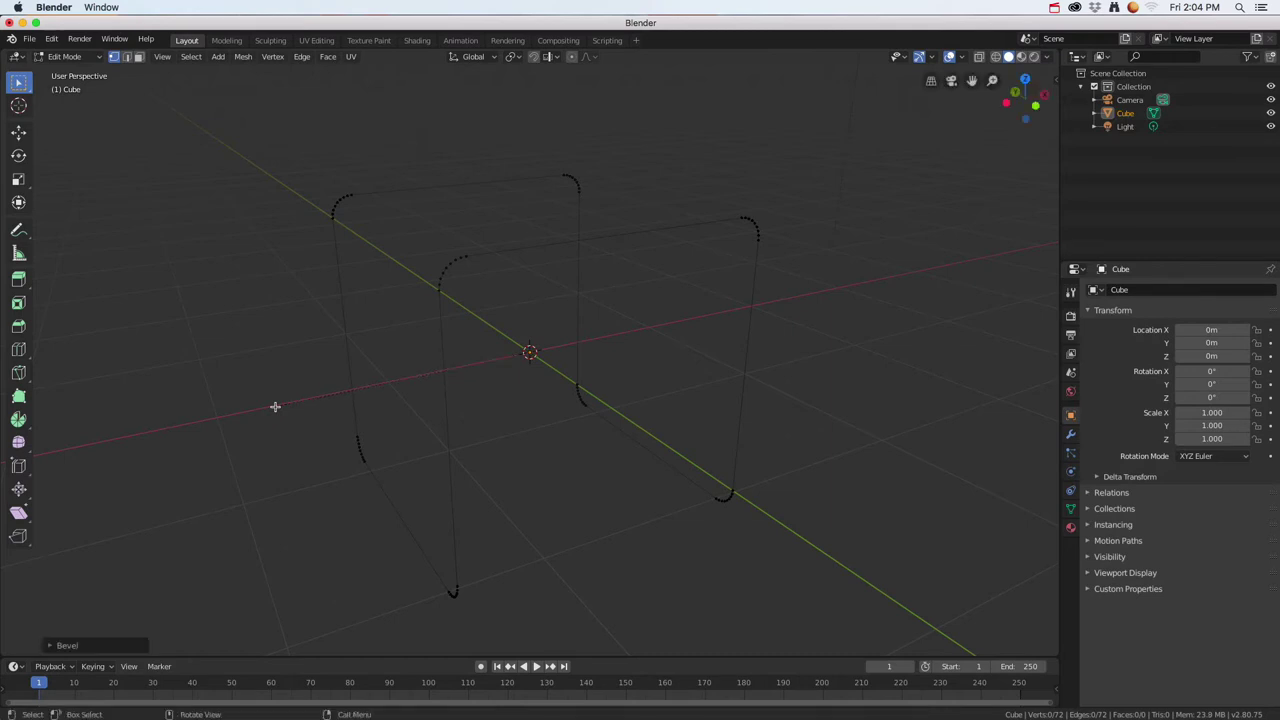
pyautogui.moveTo(439, 310); pyautogui.dragTo(673, 268, button='middle')
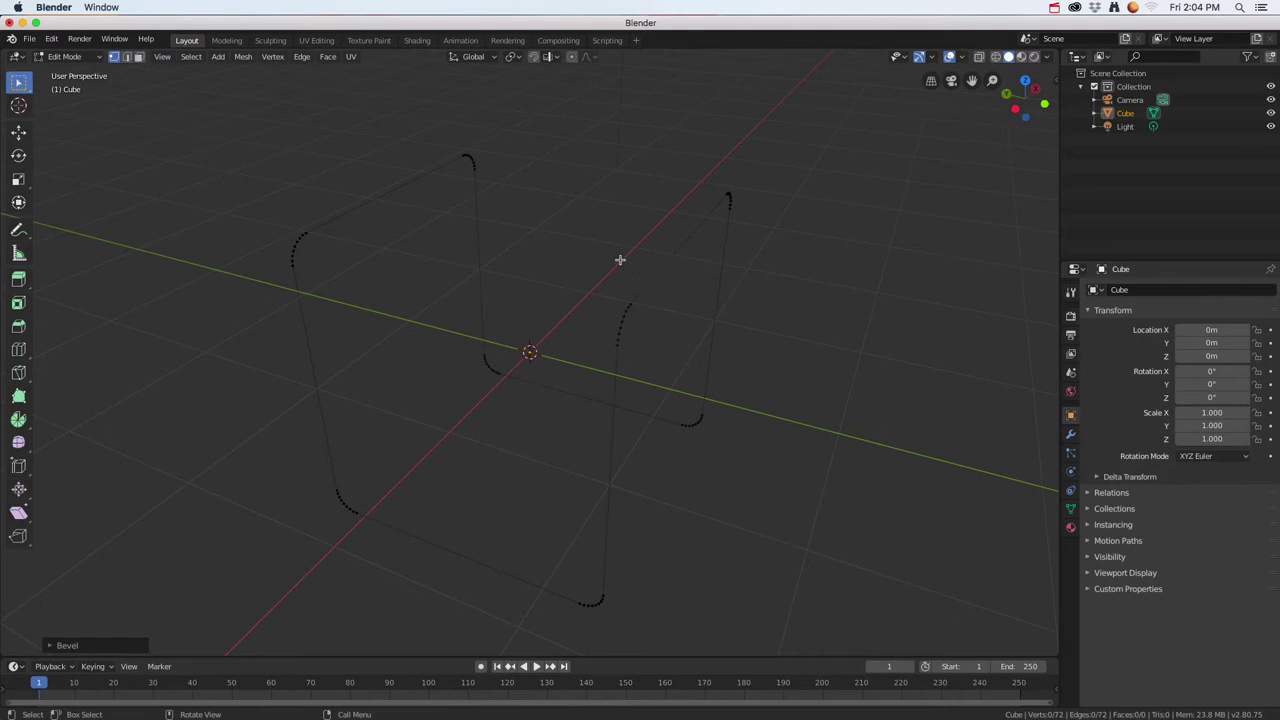
pyautogui.press('a')
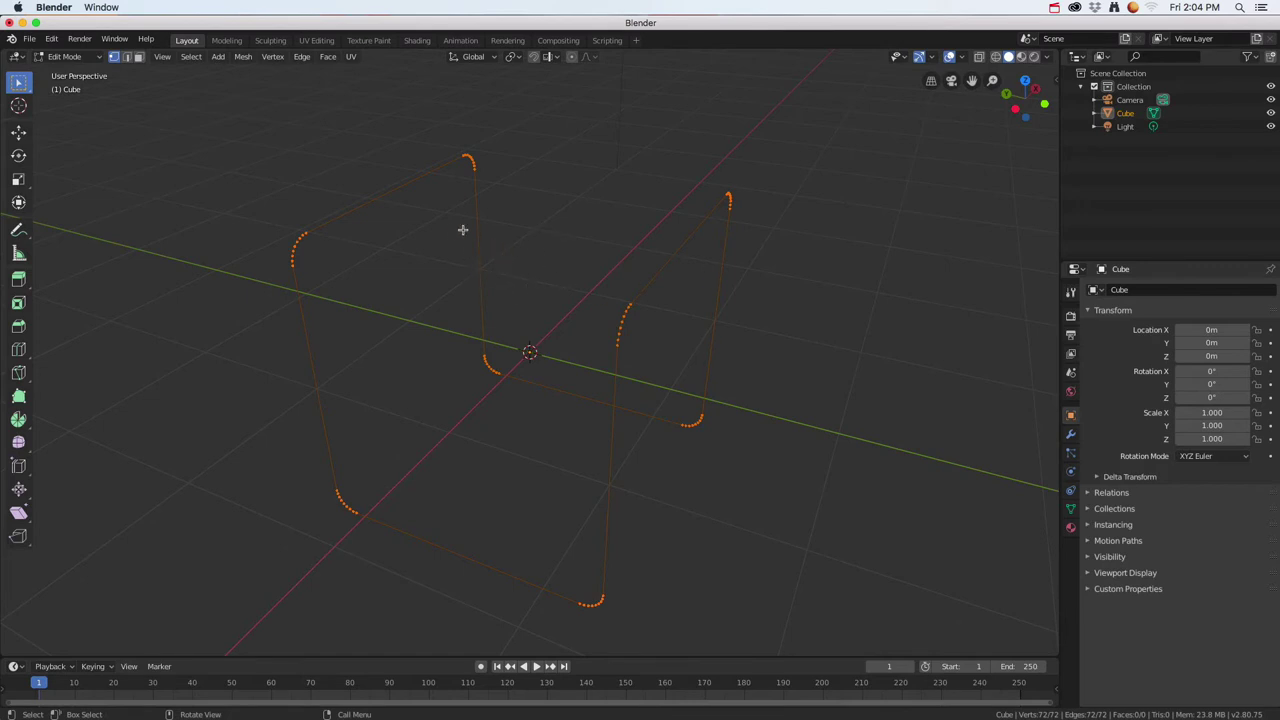
# In Object Mode, convert the rounded outlines with Convert to > Curve from Mesh/Text and show its curve settings
pyautogui.press('Tab')
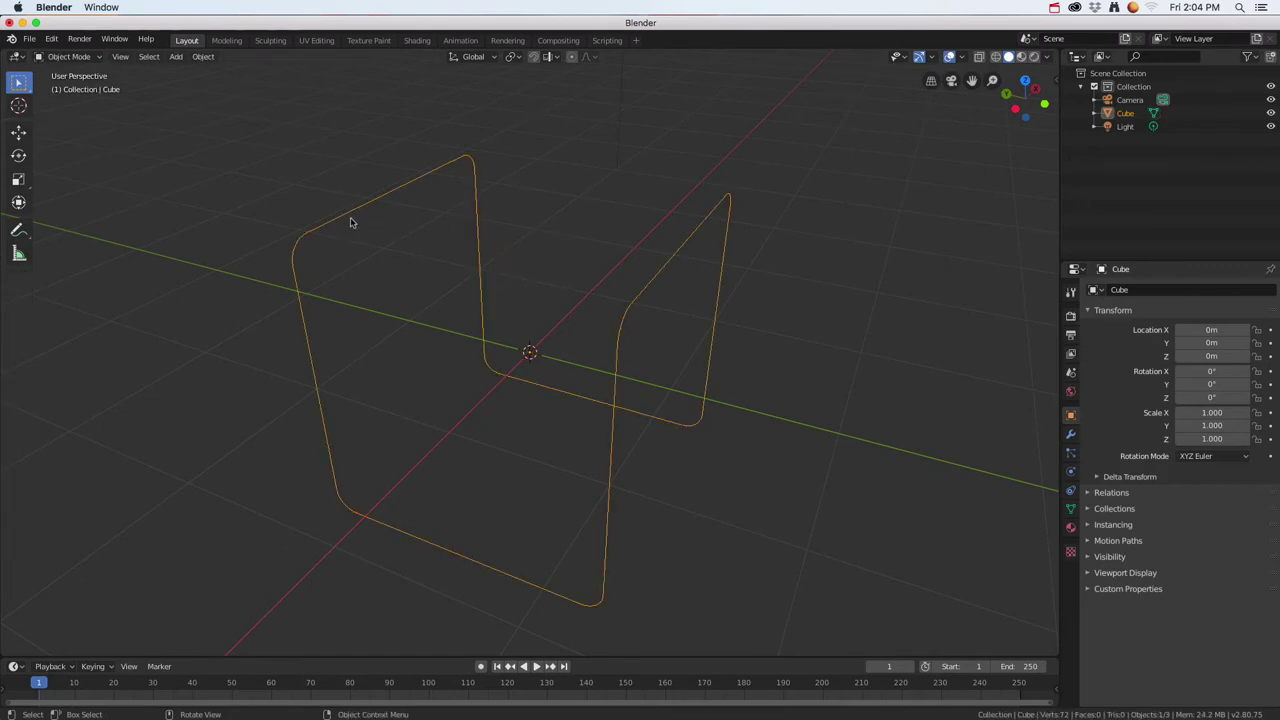
pyautogui.click(70, 57)
pyautogui.click(78, 77)
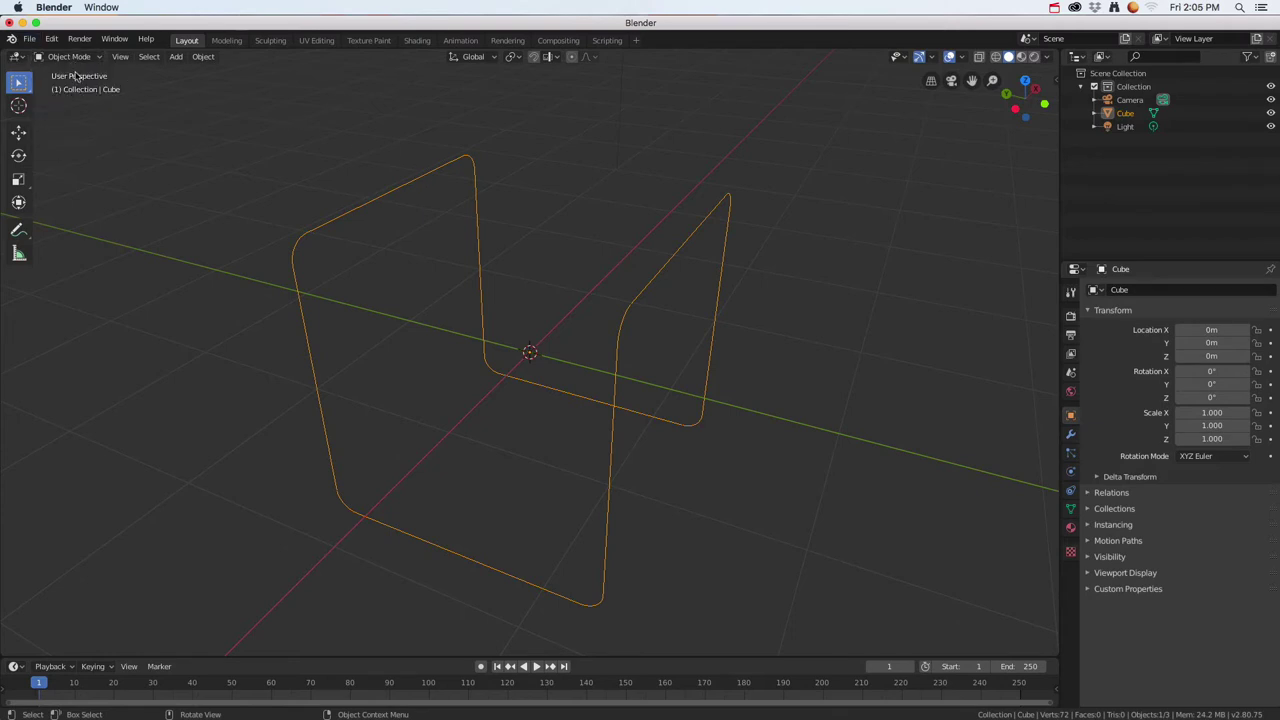
pyautogui.click(204, 58)
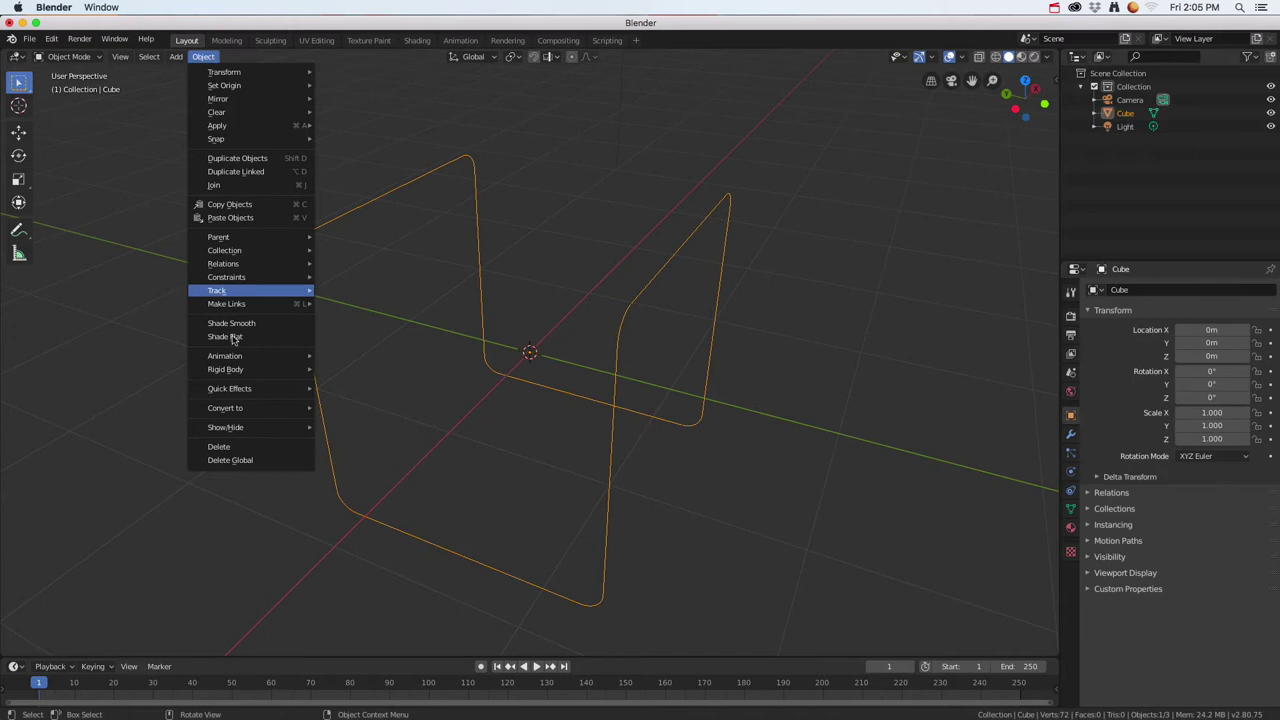
pyautogui.moveTo(244, 356)
pyautogui.moveTo(250, 408)
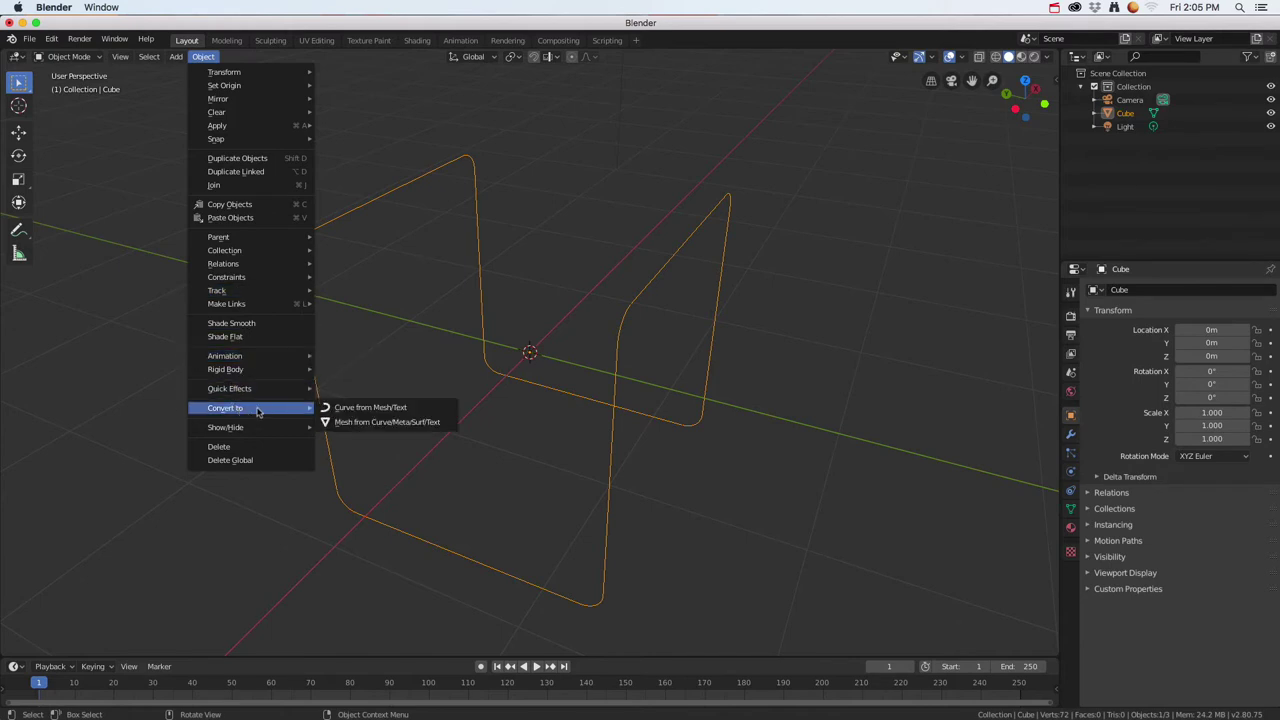
pyautogui.click(358, 409)
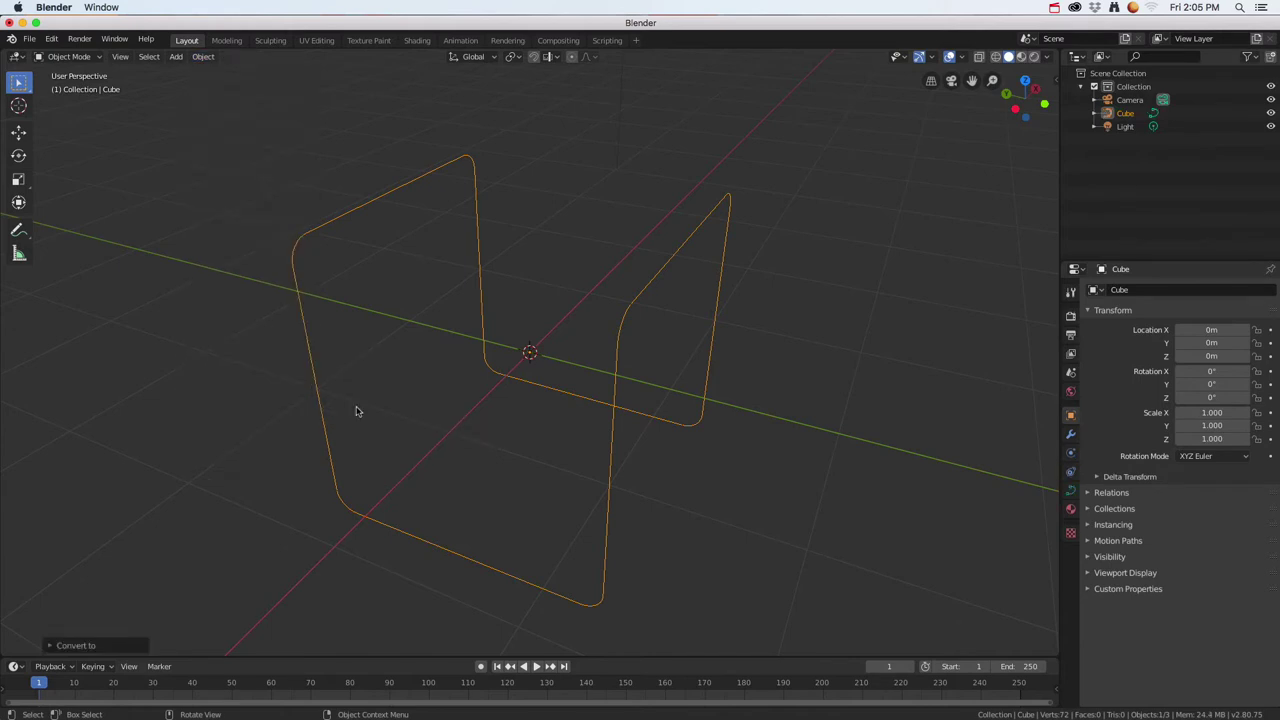
pyautogui.click(1071, 491)
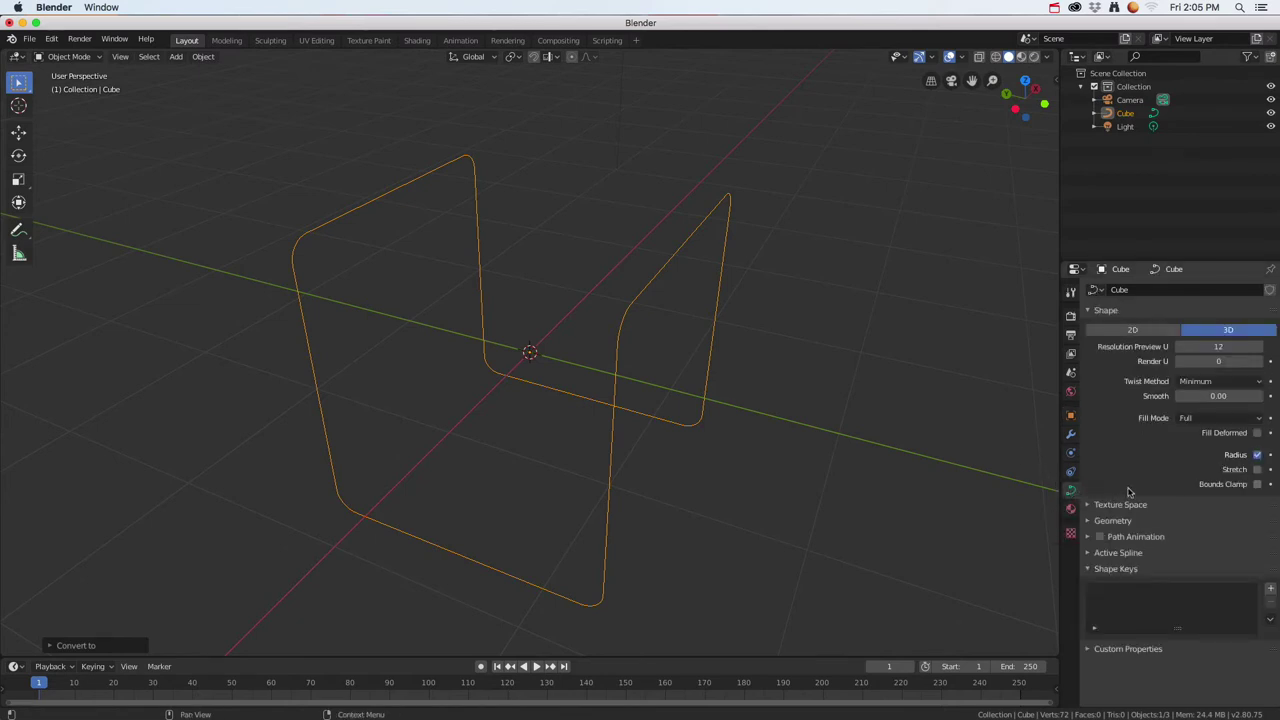
# Expand the curve's Geometry panel and raise Bevel Depth to 0.11 m to form a tube
pyautogui.click(1095, 521)
pyautogui.scroll(-3, 1190, 524)
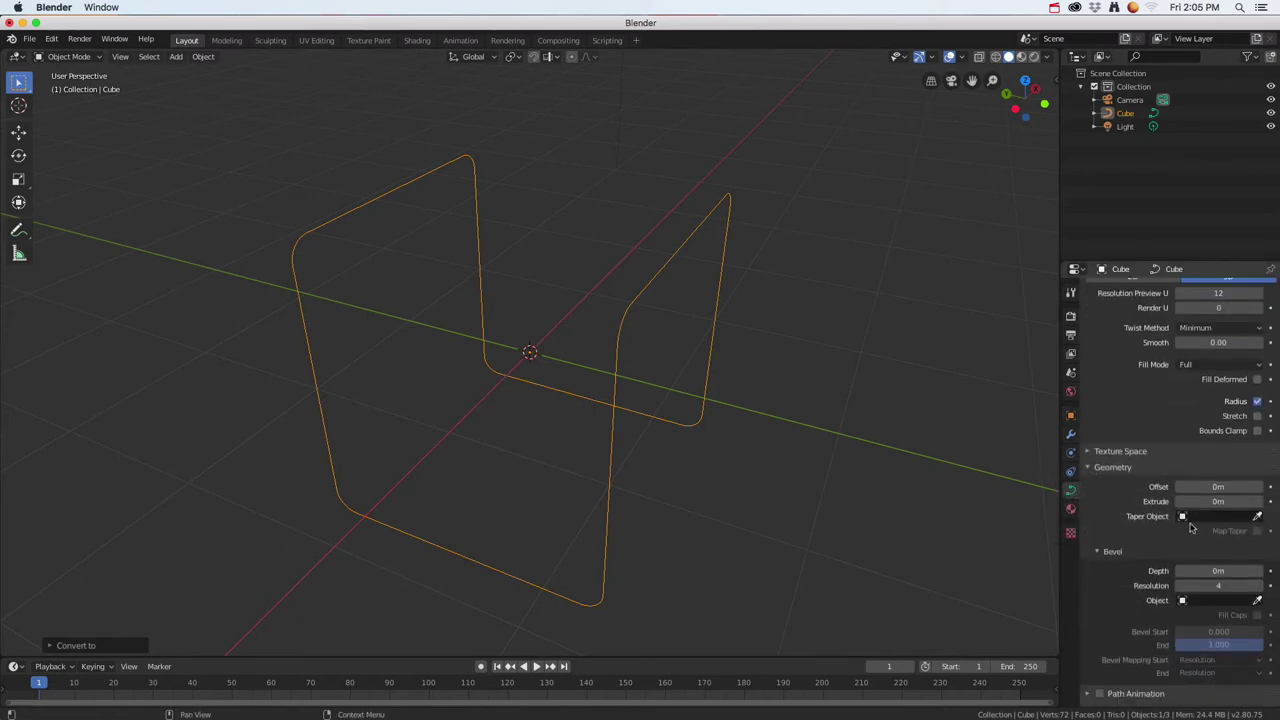
pyautogui.scroll(-2, 1190, 524)
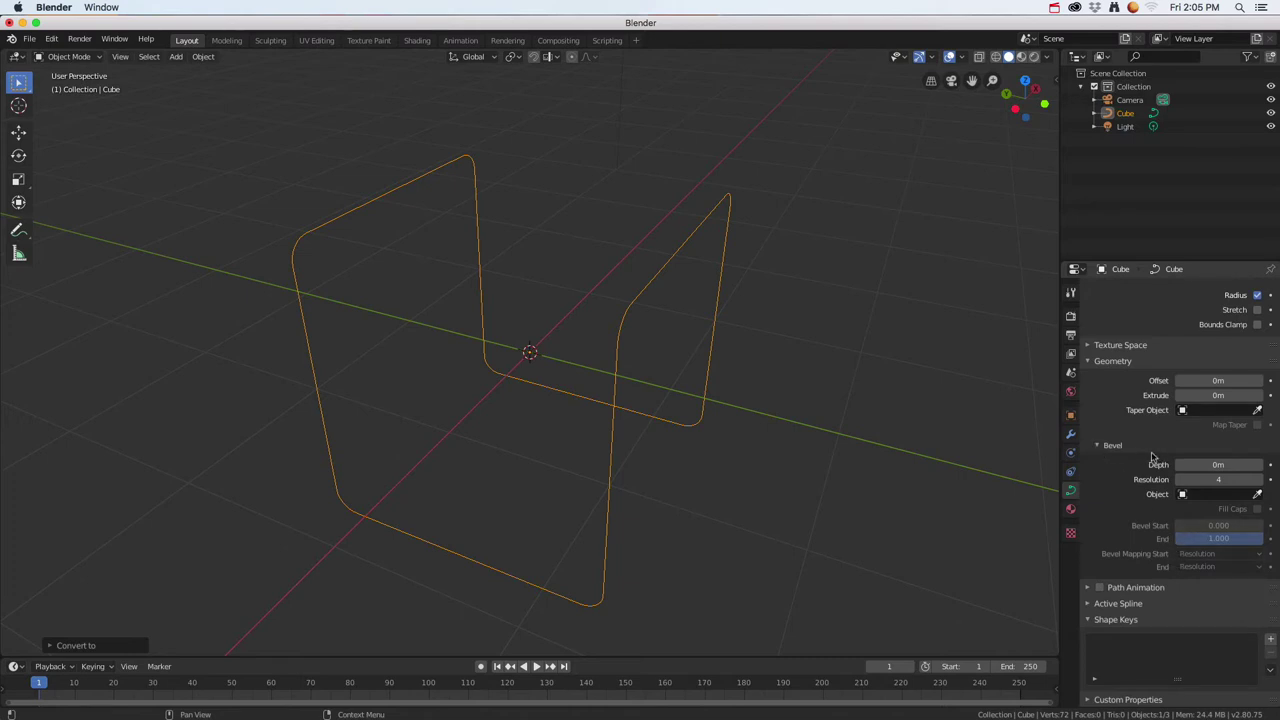
pyautogui.moveTo(1262, 470); pyautogui.dragTo(1260, 471)
pyautogui.click(1260, 471)
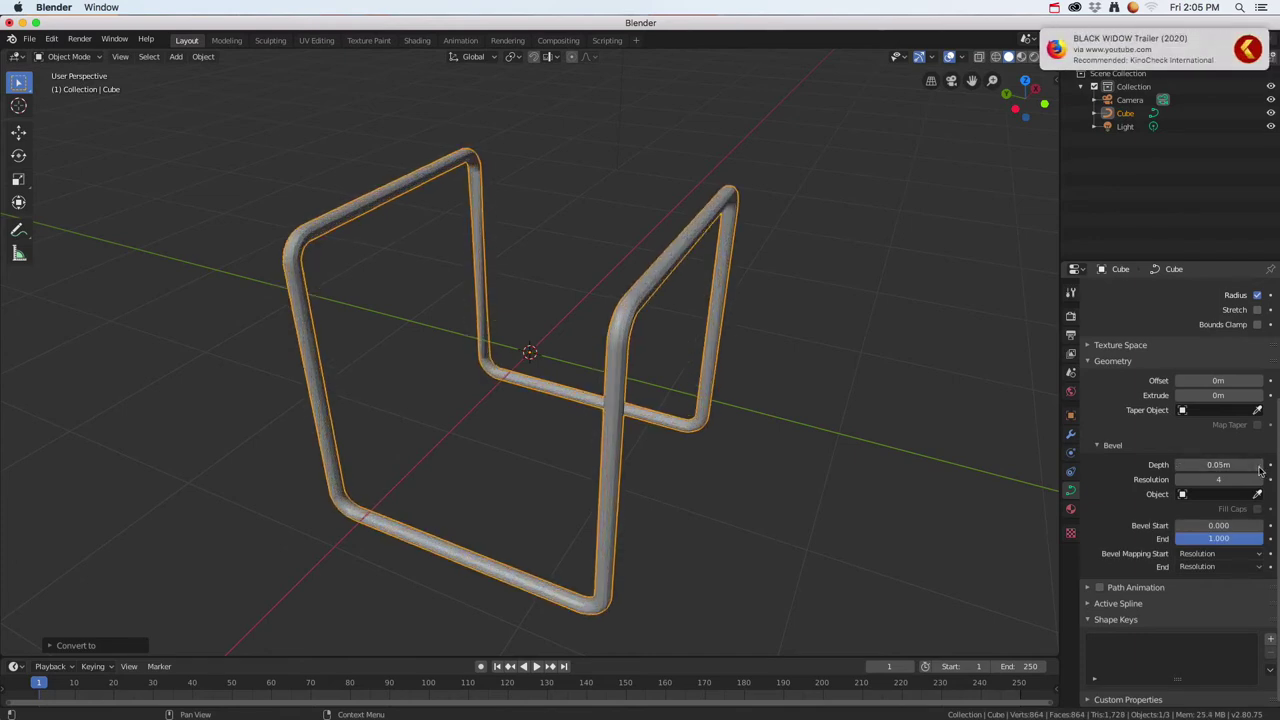
pyautogui.click(1260, 471)
pyautogui.click(1260, 471)
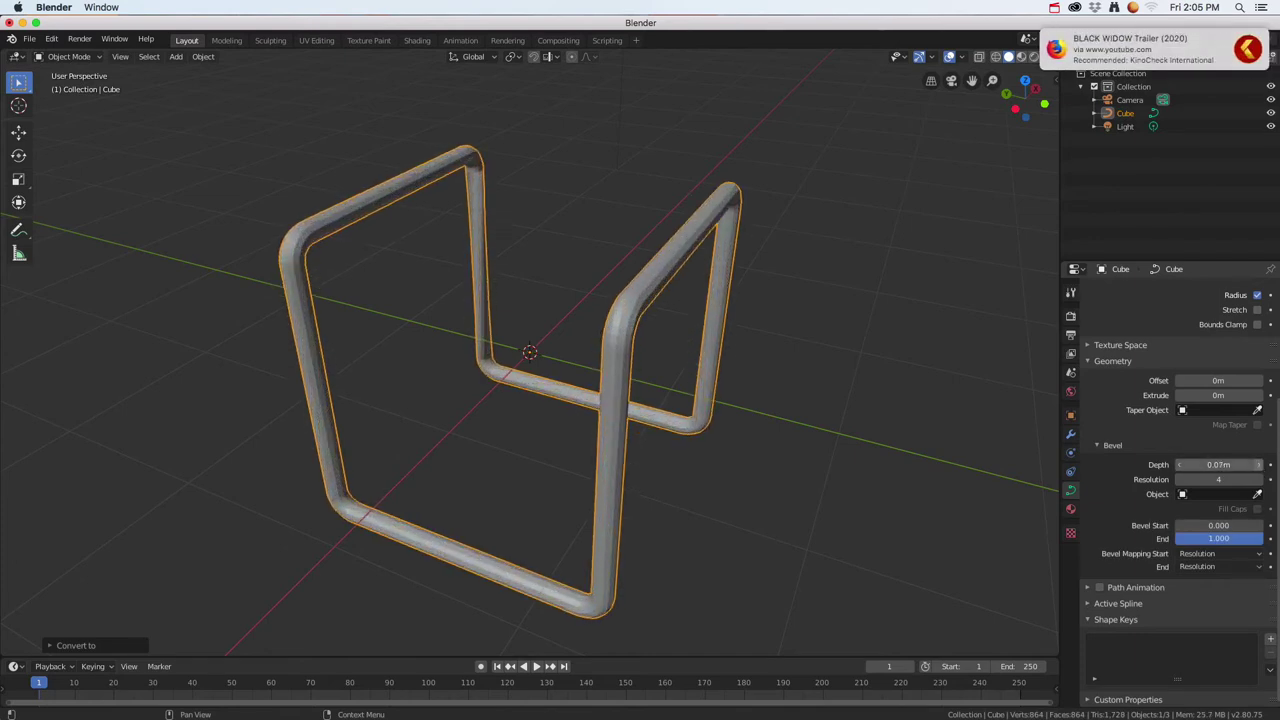
pyautogui.click(1259, 465)
pyautogui.click(1259, 465)
pyautogui.click(1259, 465)
pyautogui.click(1259, 465)
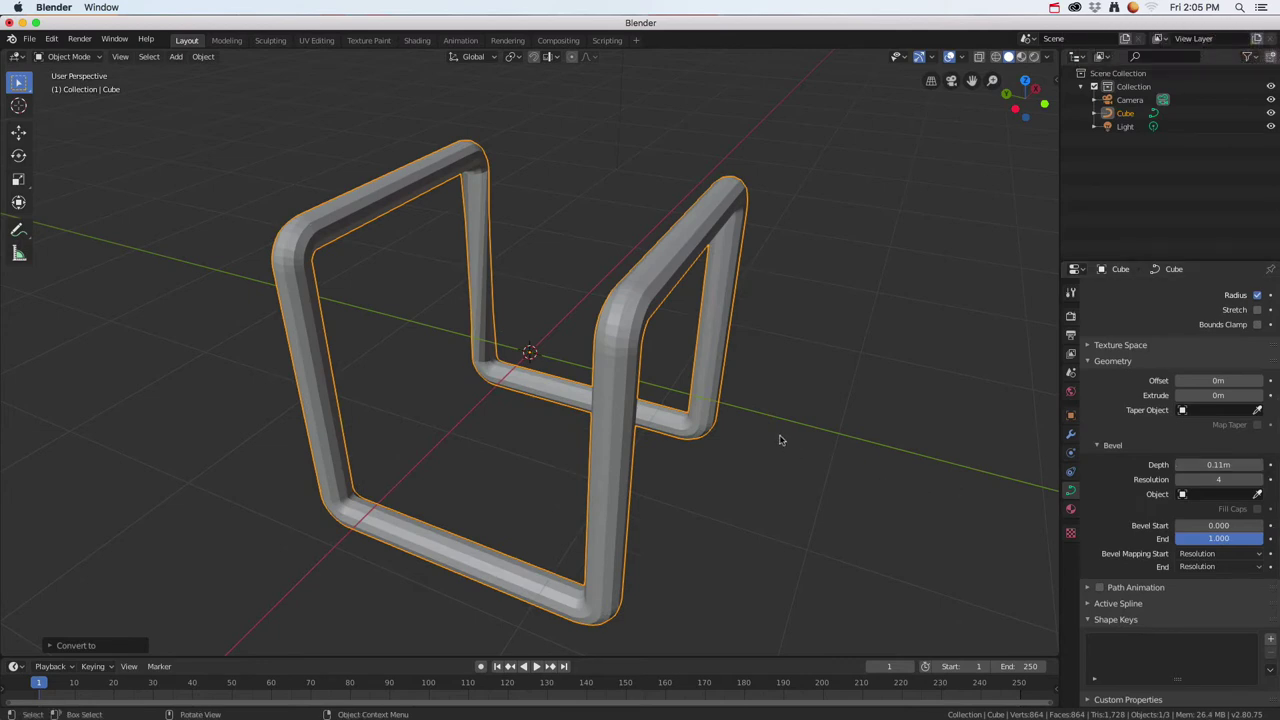
pyautogui.moveTo(781, 440); pyautogui.dragTo(762, 357, button='middle')
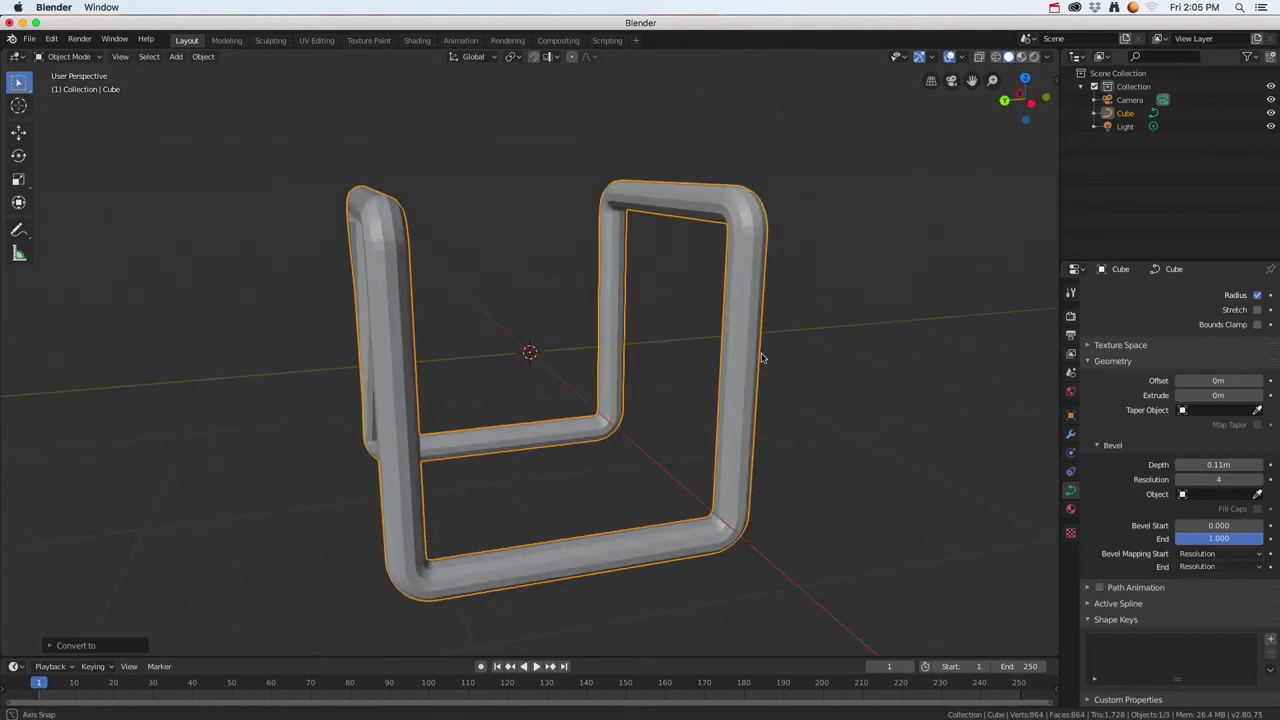
# Raise the curve's Bevel Resolution to 13 for a smooth, round pipe
pyautogui.click(1259, 479)
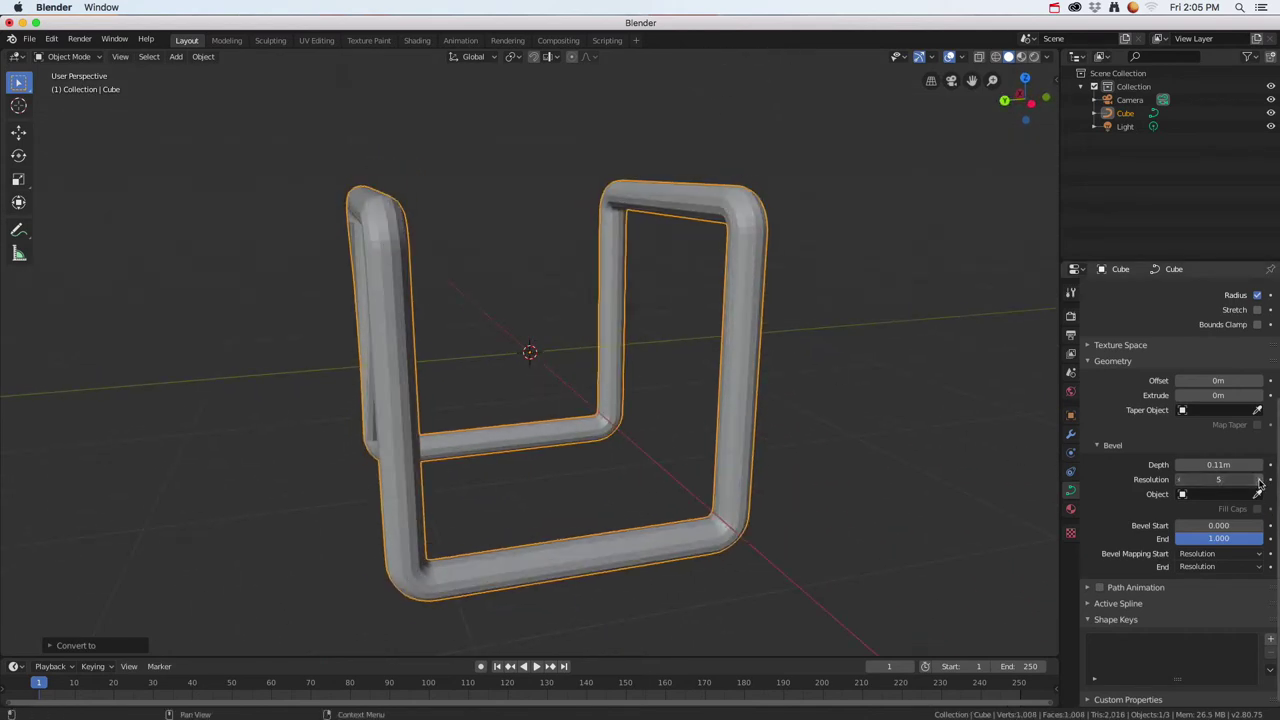
pyautogui.click(1259, 479)
pyautogui.click(1259, 479)
pyautogui.click(1259, 479)
pyautogui.click(1259, 479)
pyautogui.click(1259, 479)
pyautogui.click(1259, 479)
pyautogui.click(1259, 479)
pyautogui.click(1259, 479)
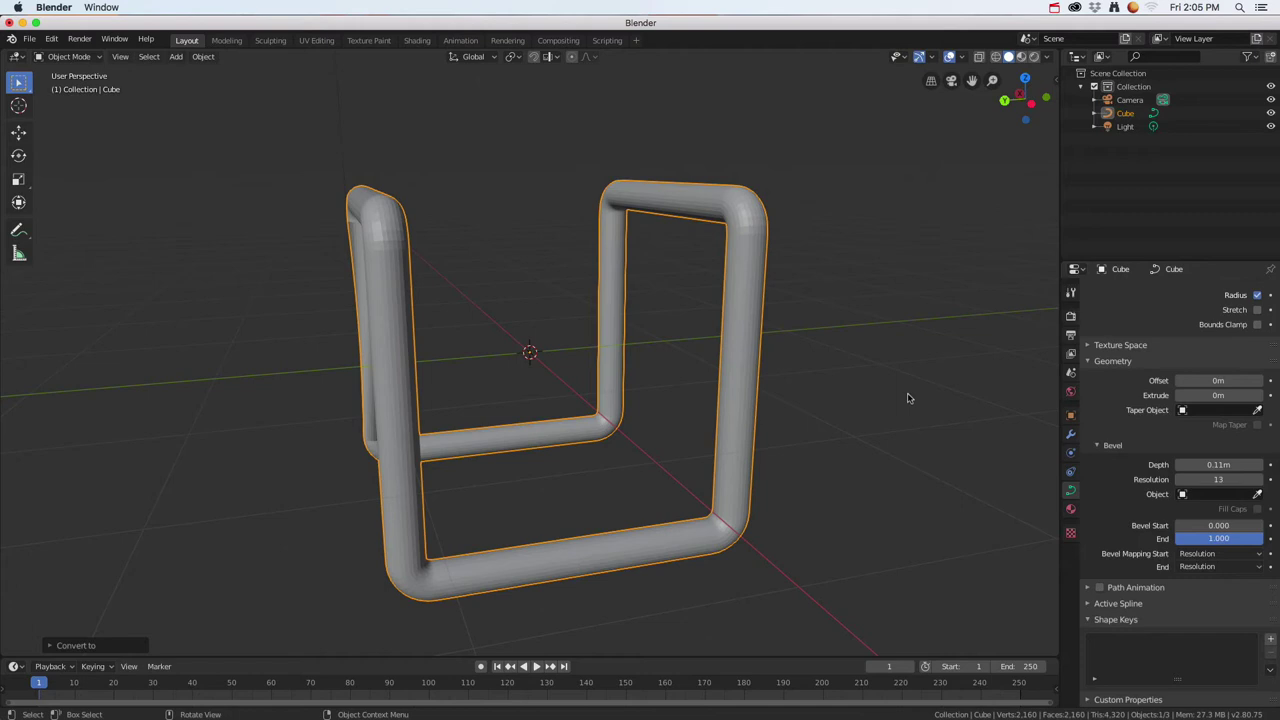
pyautogui.moveTo(908, 398); pyautogui.dragTo(803, 414, button='middle')
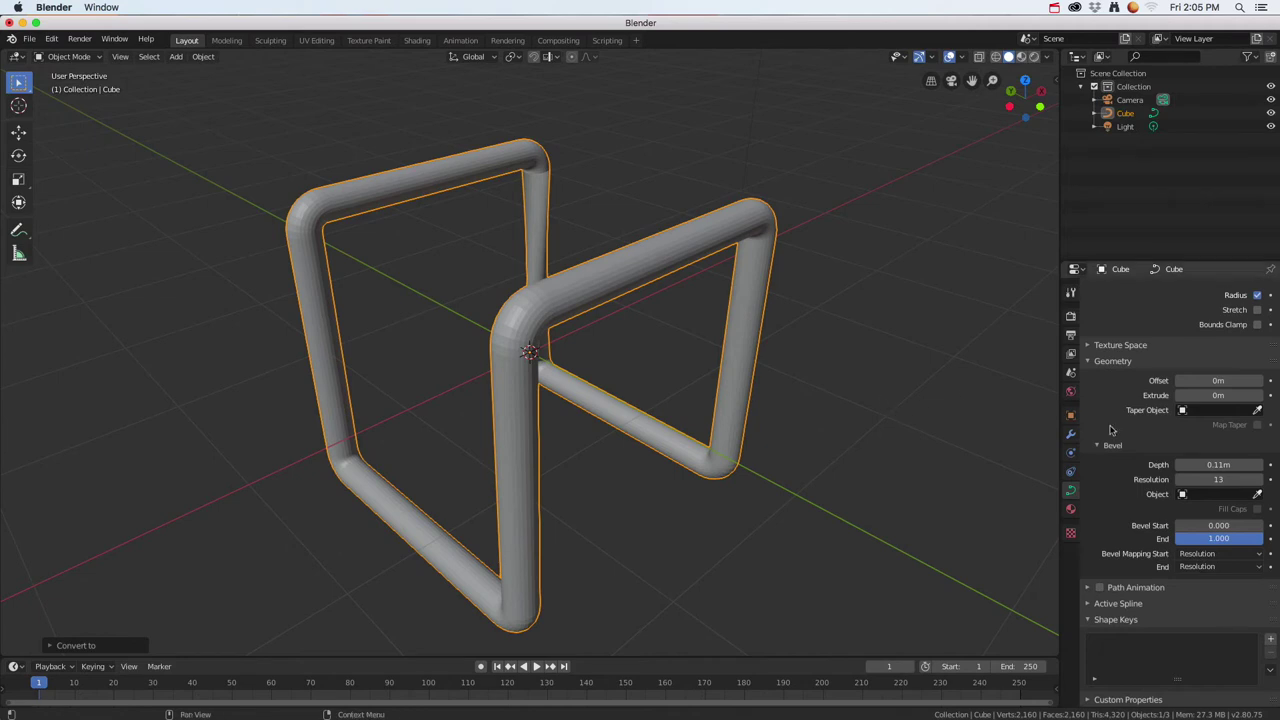
# Add a Subdivision Surface modifier with Viewport level 3 and Render level 5
pyautogui.click(1071, 437)
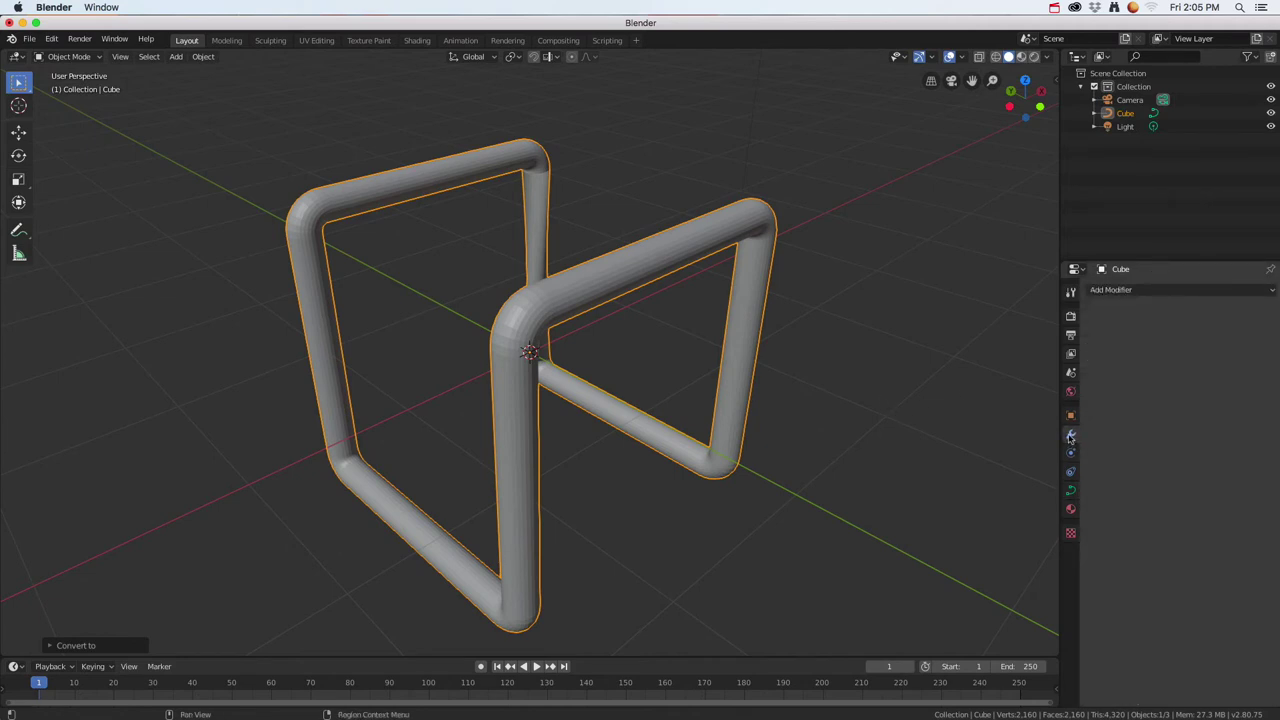
pyautogui.click(1152, 293)
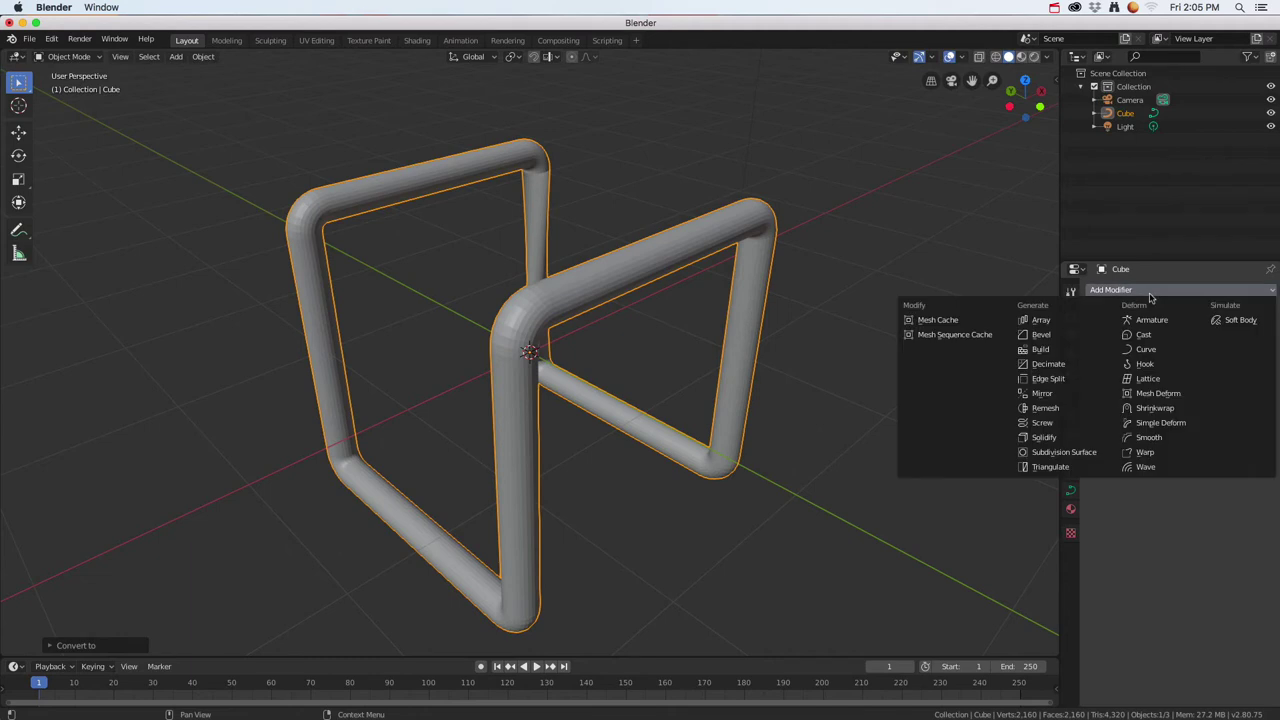
pyautogui.click(1063, 452)
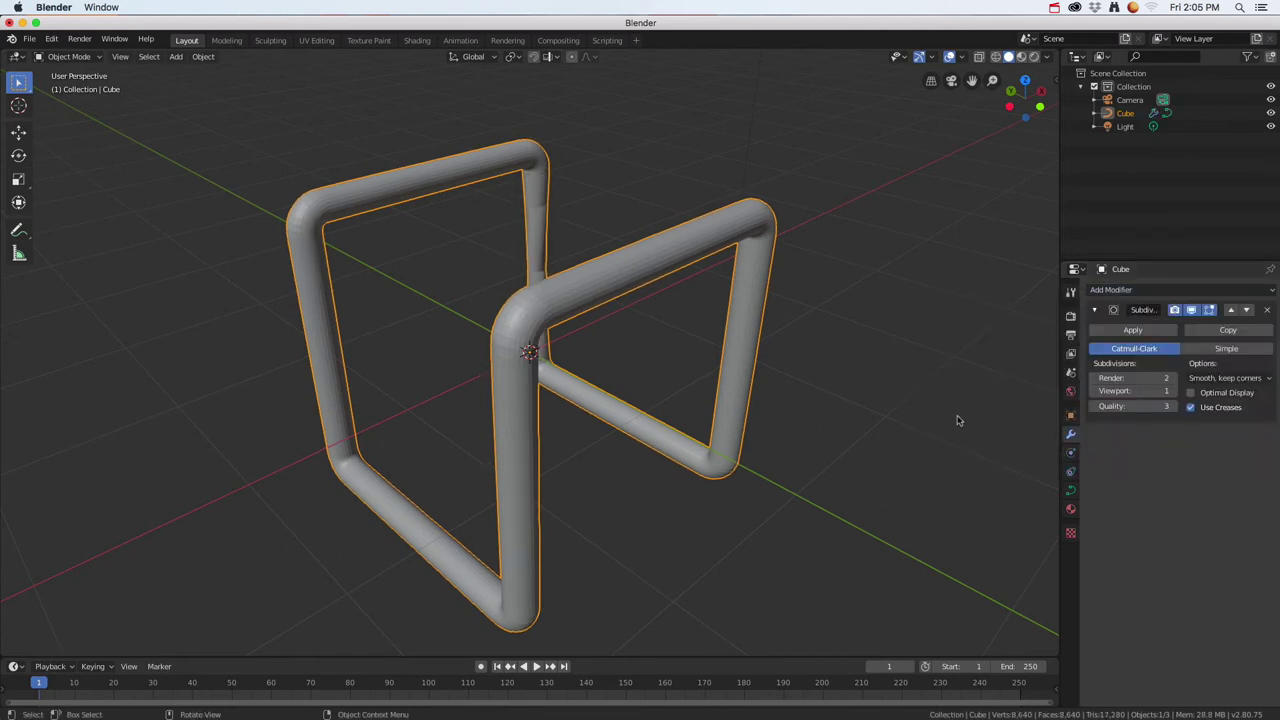
pyautogui.hscroll(5, 714, 362)
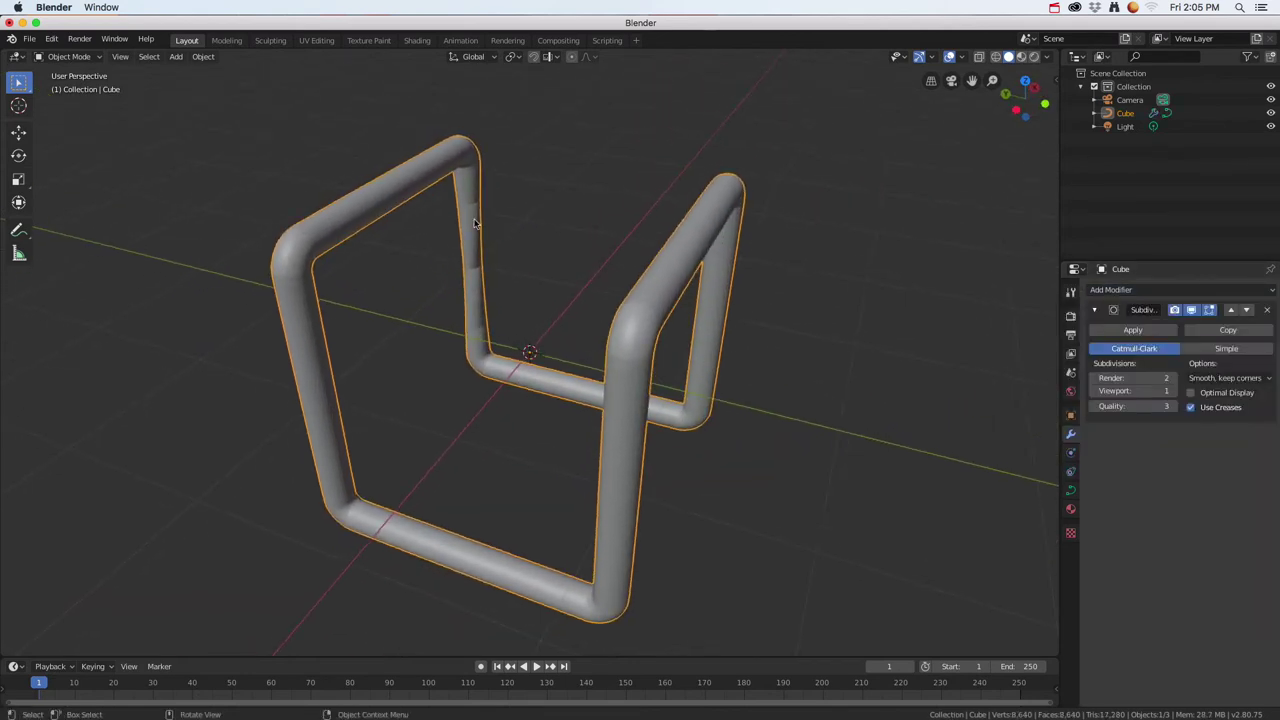
pyautogui.click(1176, 390)
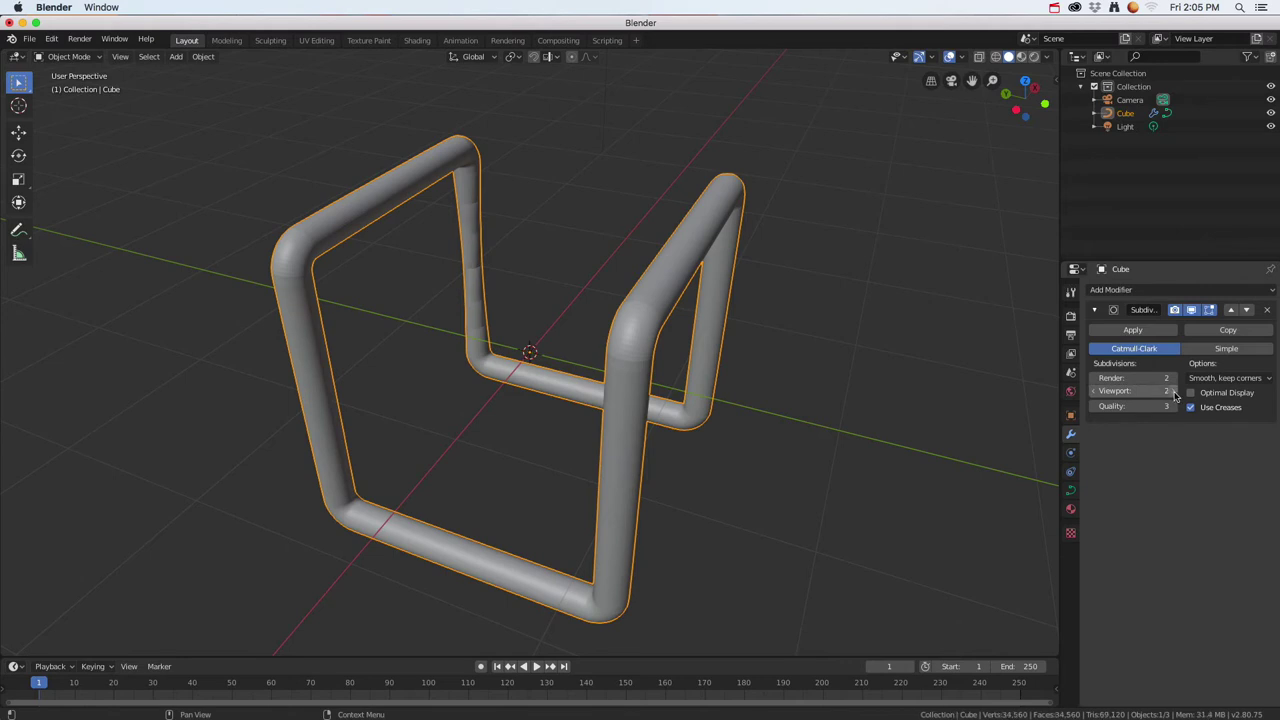
pyautogui.click(1176, 390)
pyautogui.click(1176, 378)
pyautogui.click(1176, 378)
pyautogui.click(1176, 378)
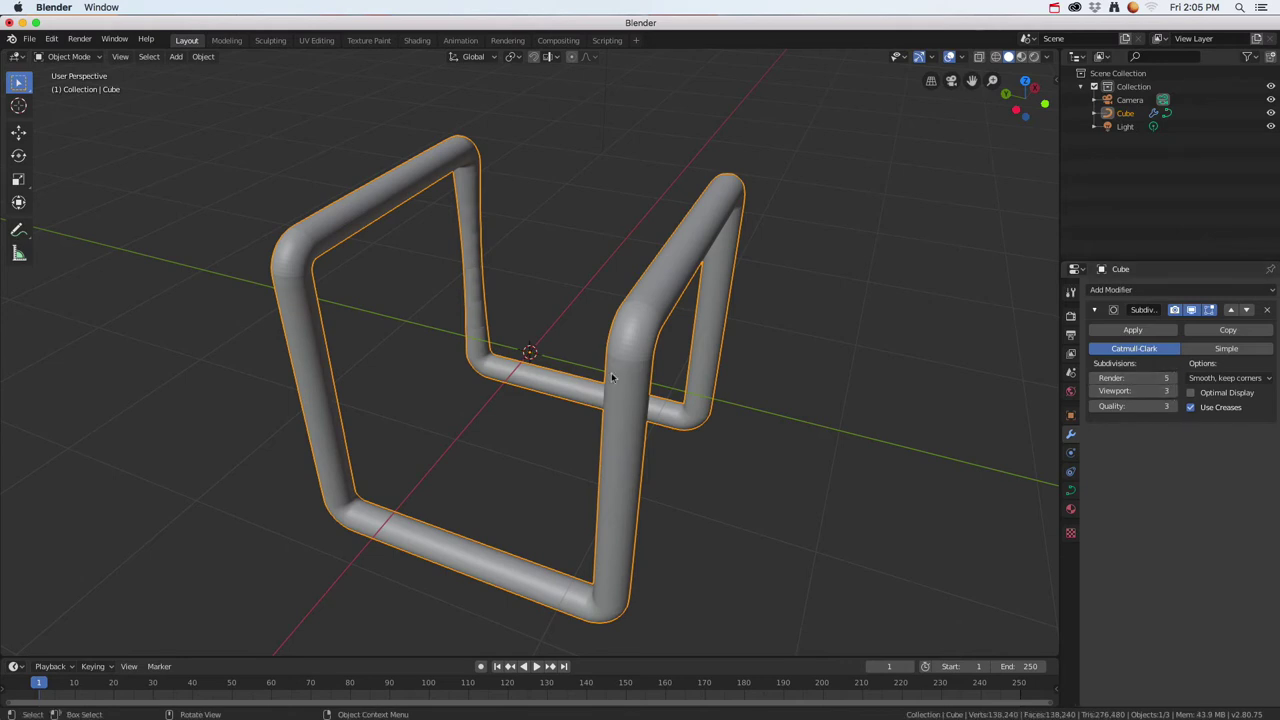
pyautogui.moveTo(612, 376); pyautogui.dragTo(620, 343, button='middle')
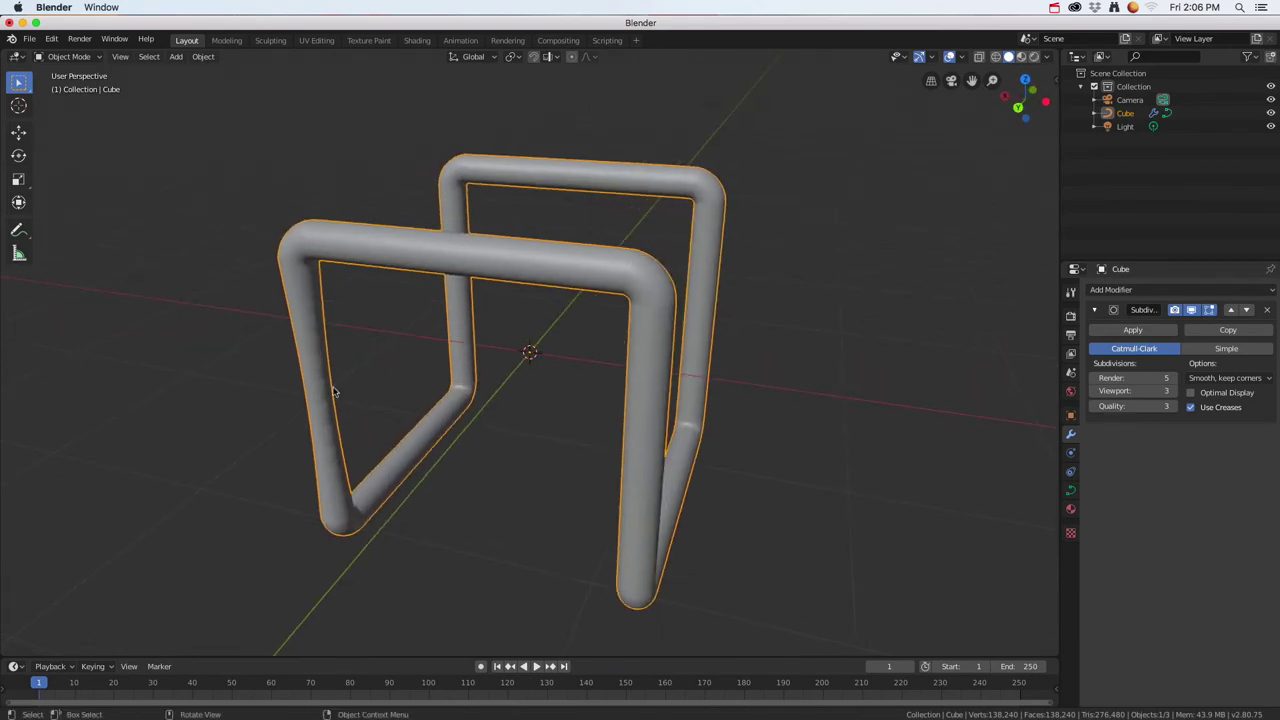
pyautogui.press('Tab')
pyautogui.press('Tab')
# Use Convert to > Mesh from Curve/Meta/Surf/Text to bake the curve and subdivision into a mesh
pyautogui.click(202, 57)
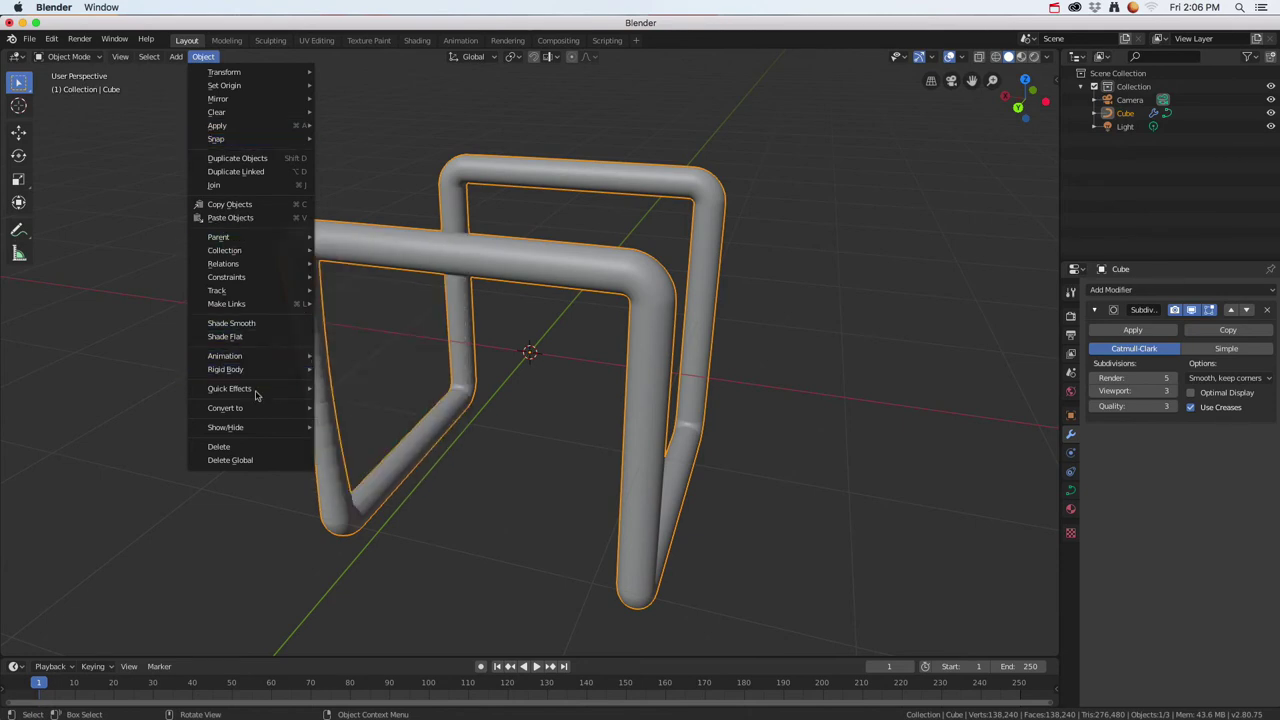
pyautogui.moveTo(260, 412)
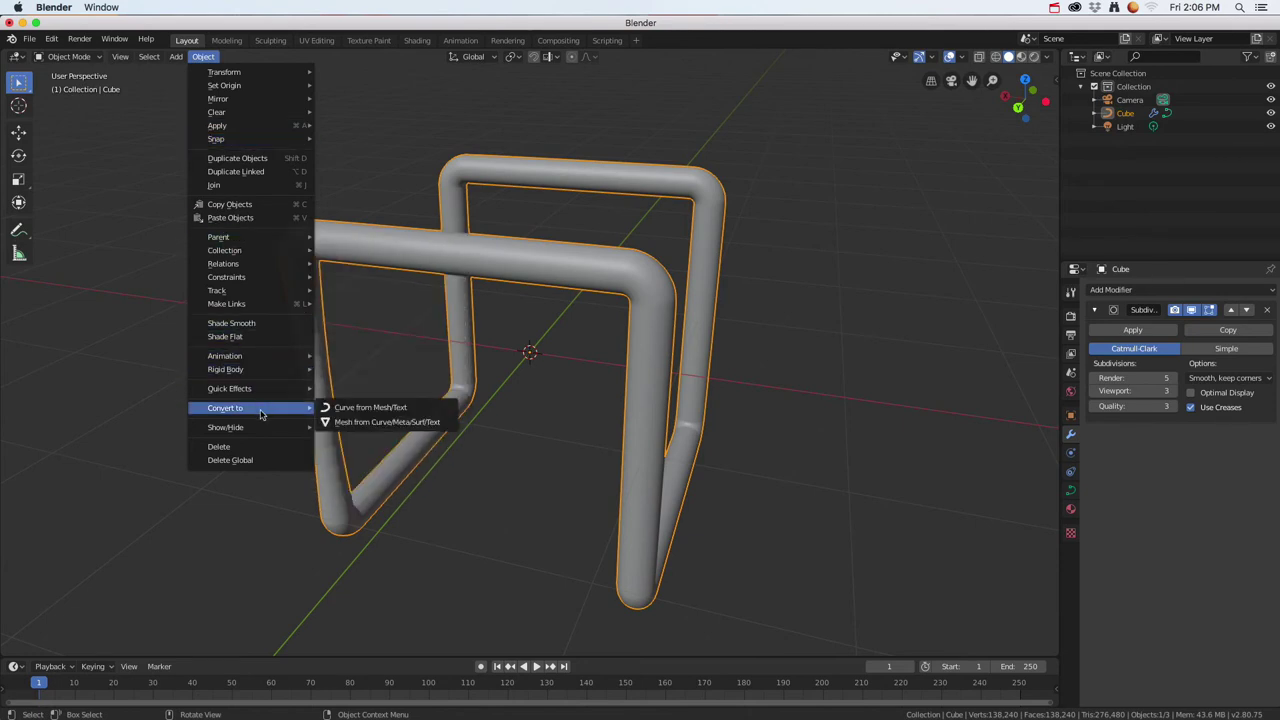
pyautogui.click(357, 422)
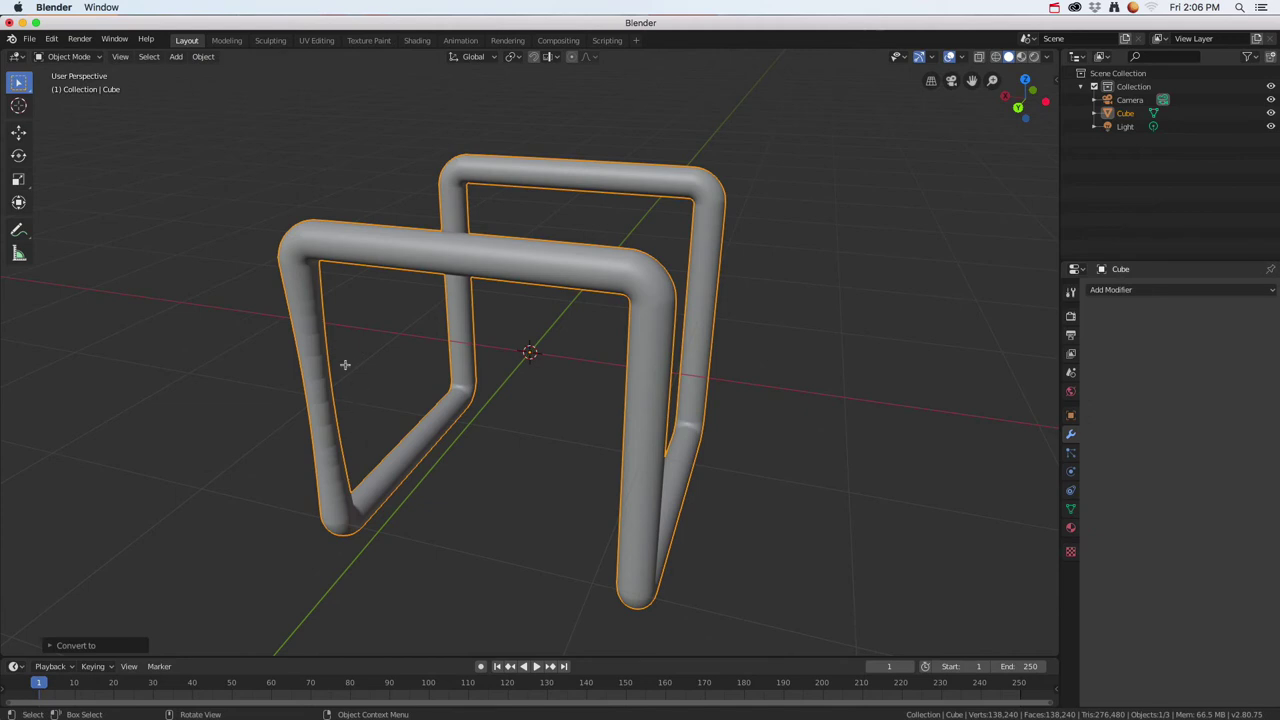
pyautogui.press('Tab')
pyautogui.moveTo(420, 337); pyautogui.dragTo(652, 337, button='middle')
pyautogui.press('Tab')
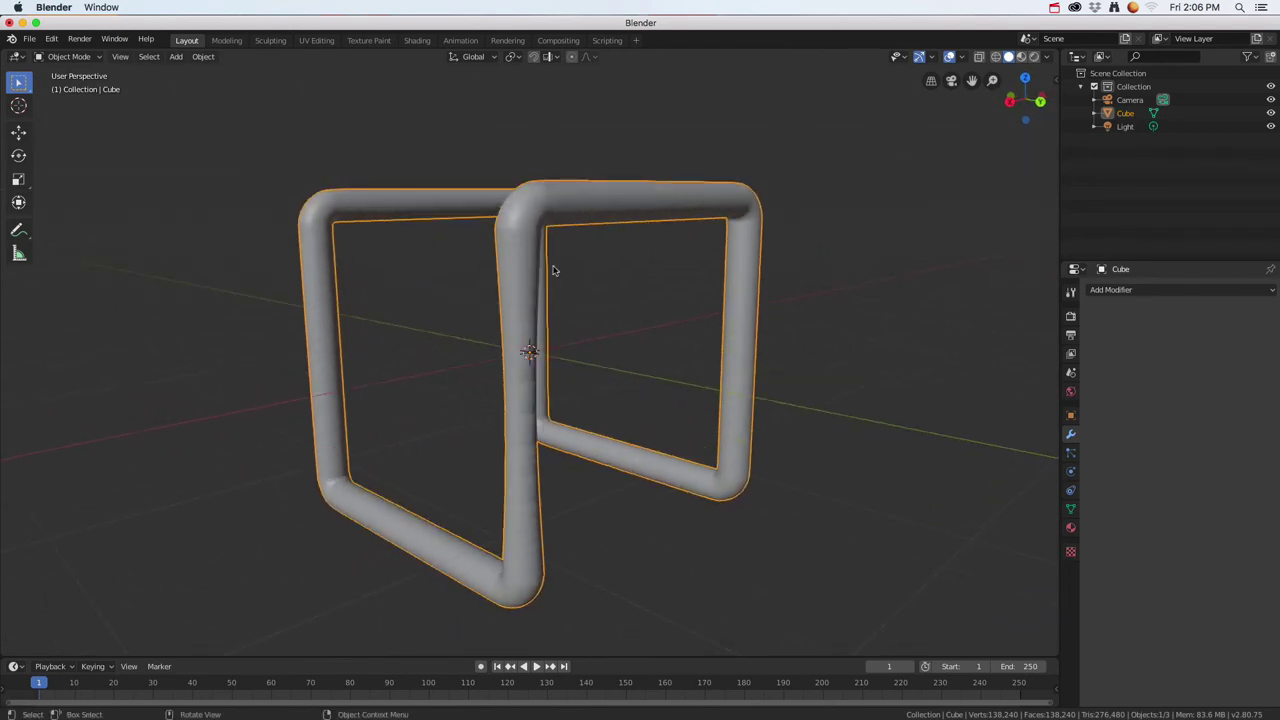
pyautogui.moveTo(497, 324); pyautogui.dragTo(774, 289, button='middle')
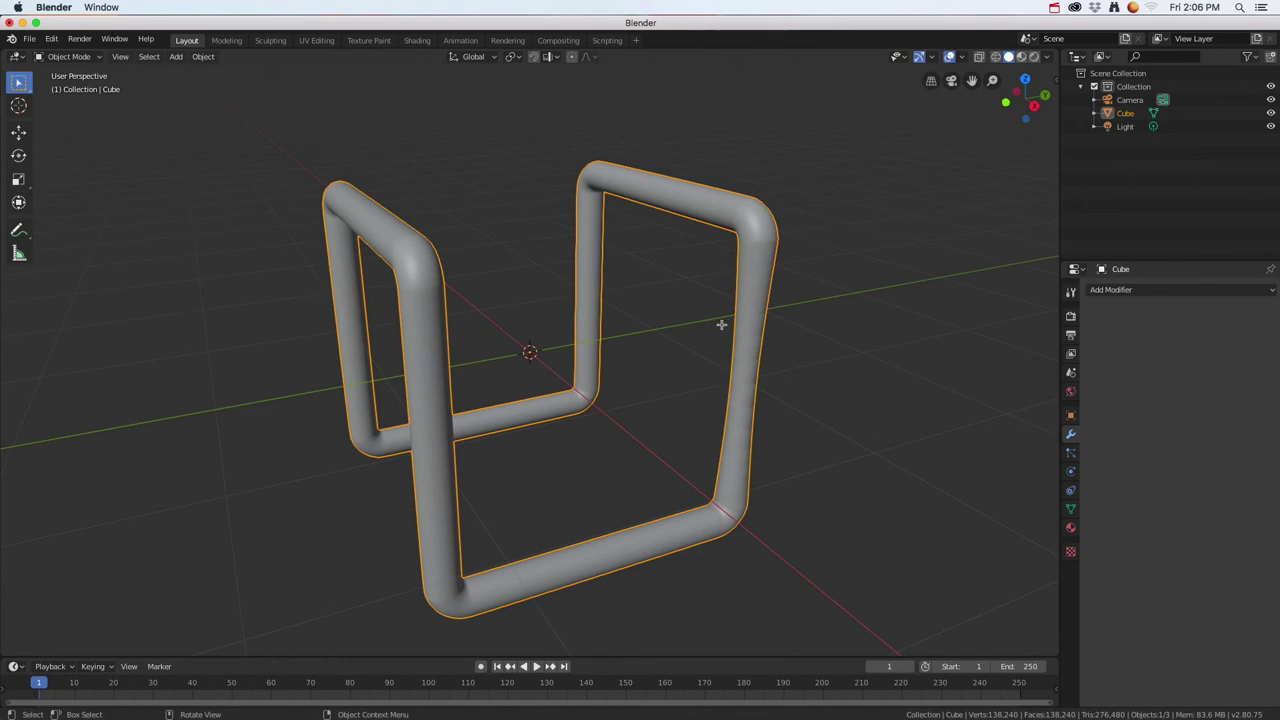
# With face select and X-ray on, box-select the right frame's vertical tube faces and delete them
pyautogui.press('Tab')
pyautogui.moveTo(717, 337); pyautogui.dragTo(748, 340, button='middle')
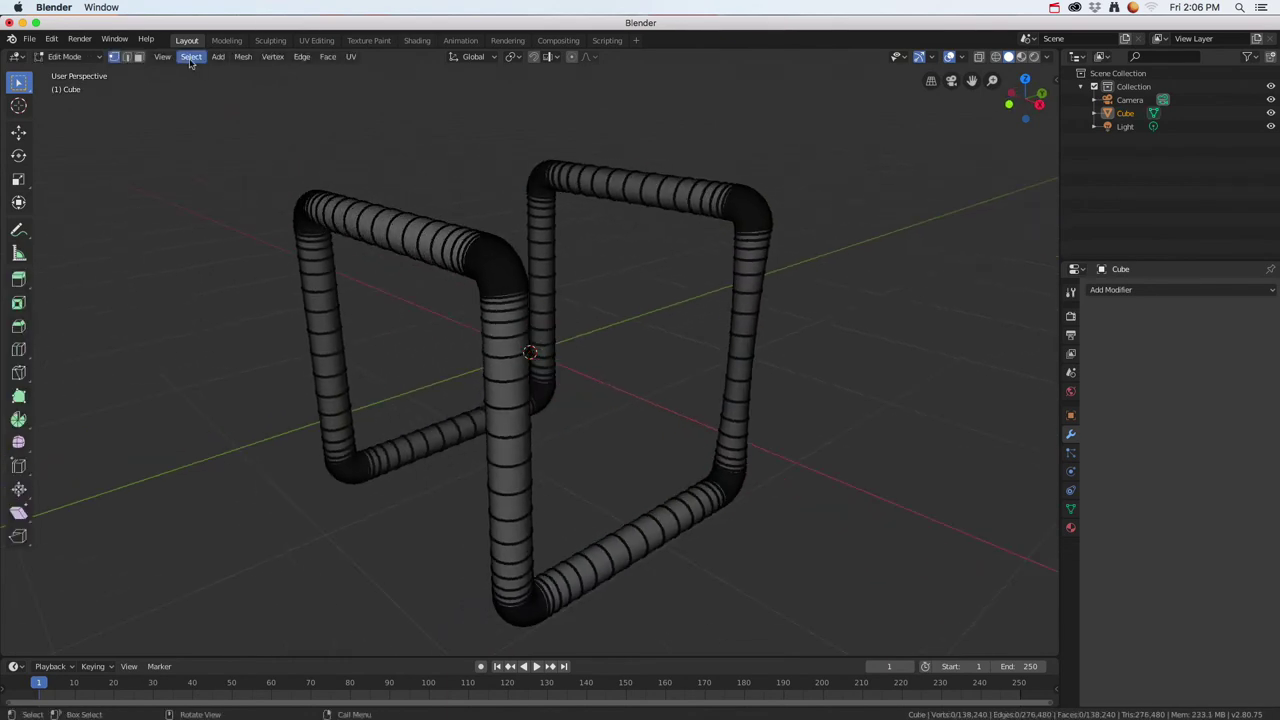
pyautogui.click(138, 56)
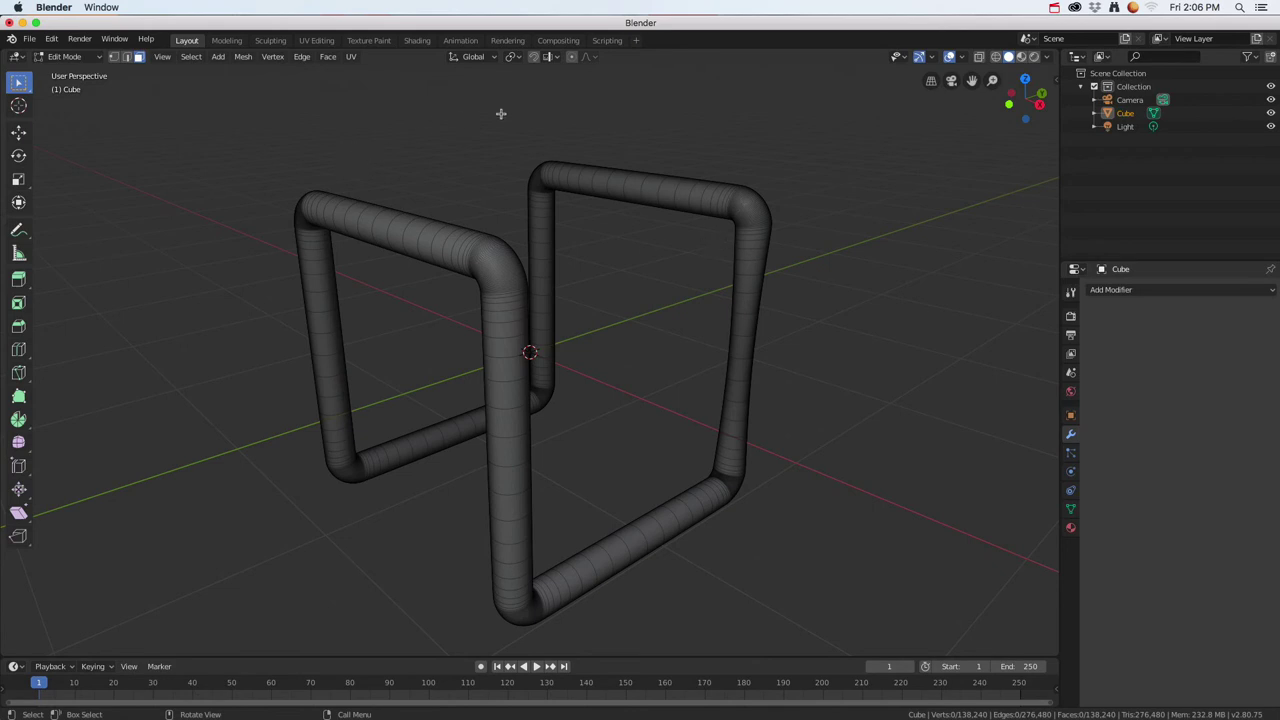
pyautogui.click(980, 57)
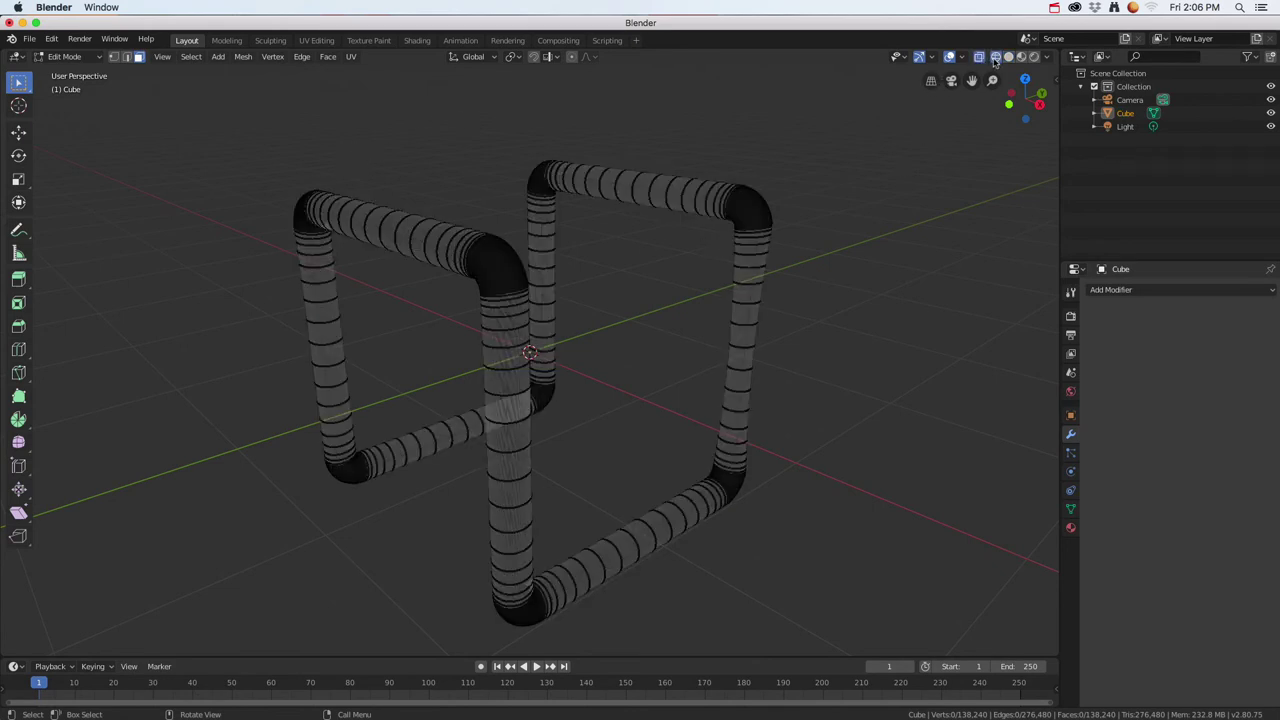
pyautogui.moveTo(806, 358); pyautogui.dragTo(791, 324, button='middle')
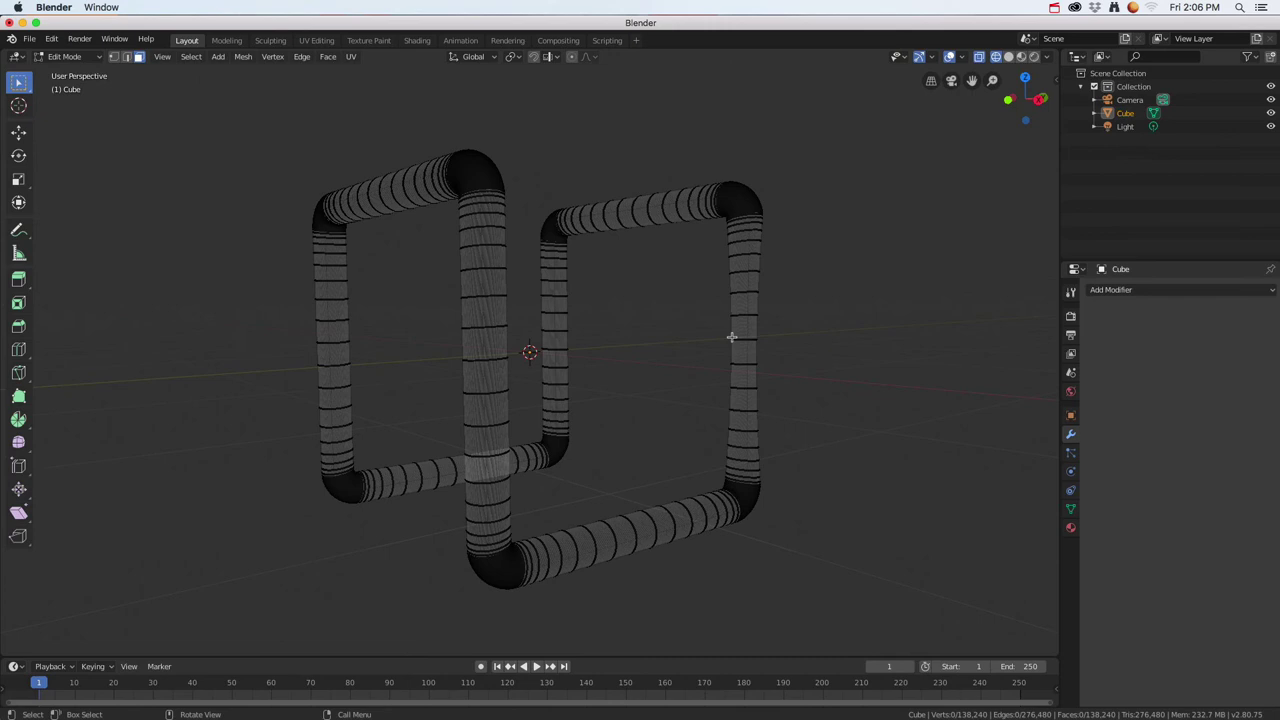
pyautogui.press('b')
pyautogui.moveTo(683, 240); pyautogui.dragTo(802, 462)
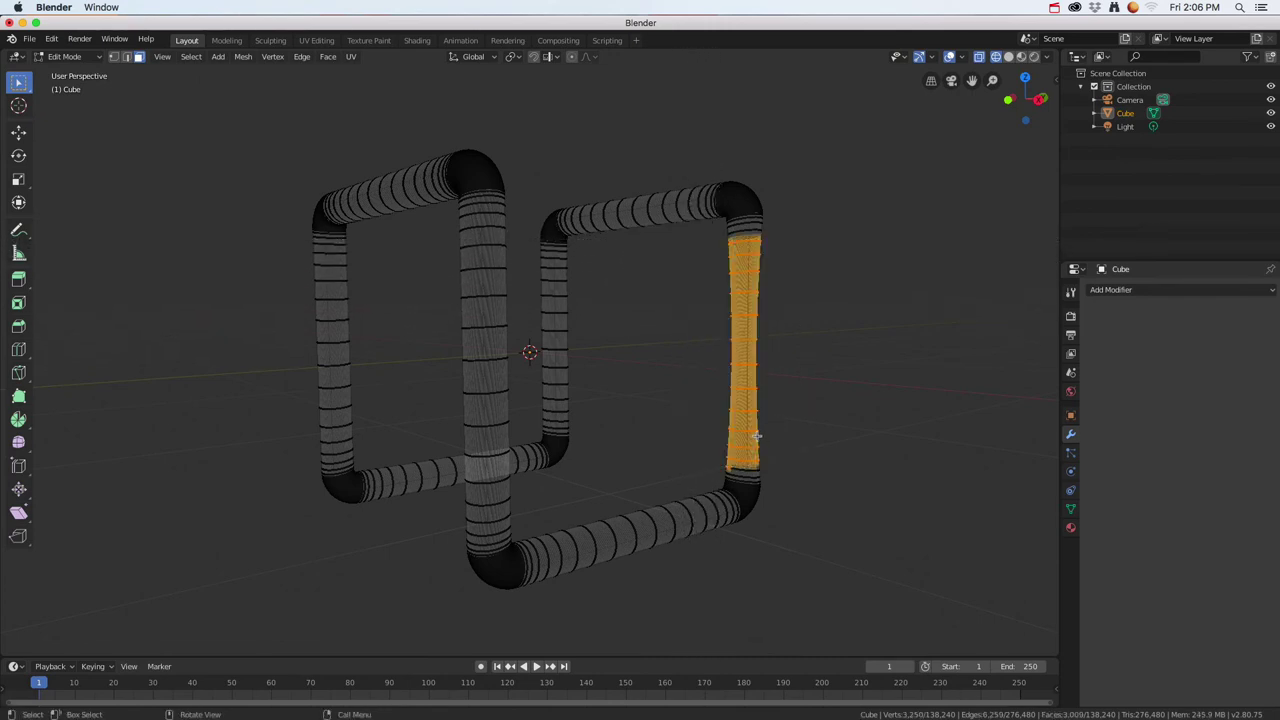
pyautogui.press('x')
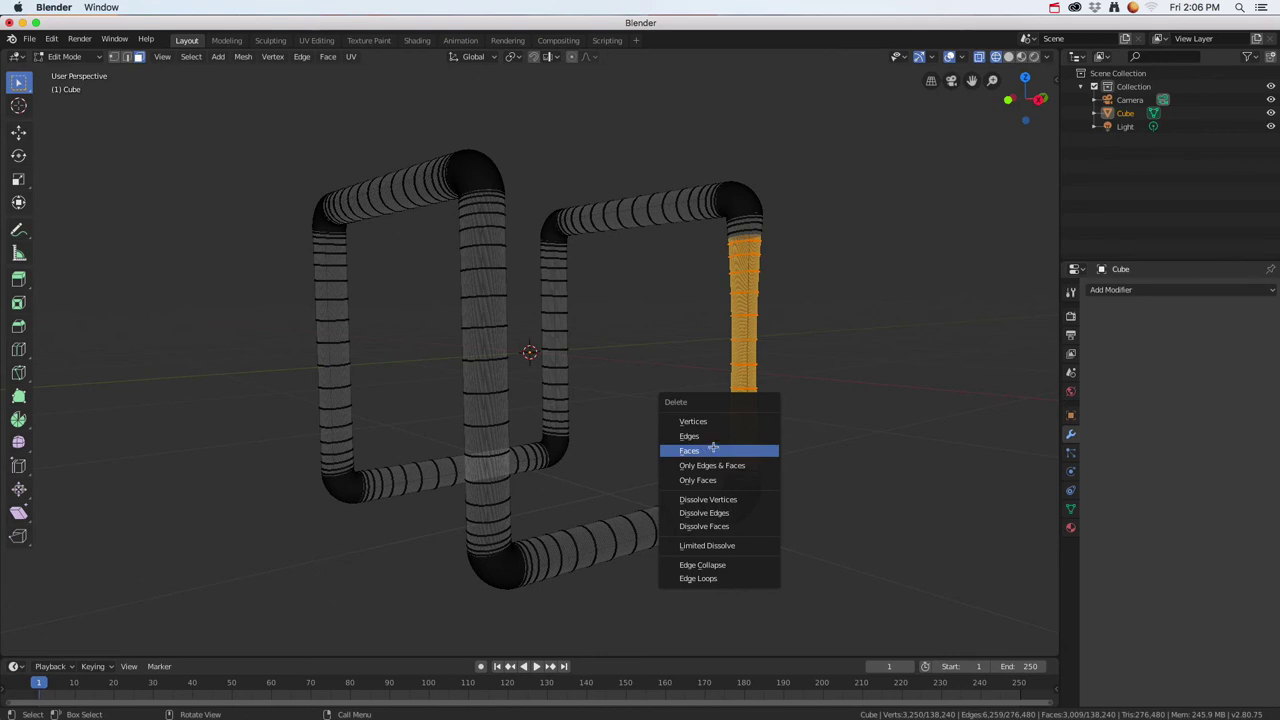
pyautogui.click(712, 449)
pyautogui.moveTo(790, 395); pyautogui.dragTo(780, 339, button='middle')
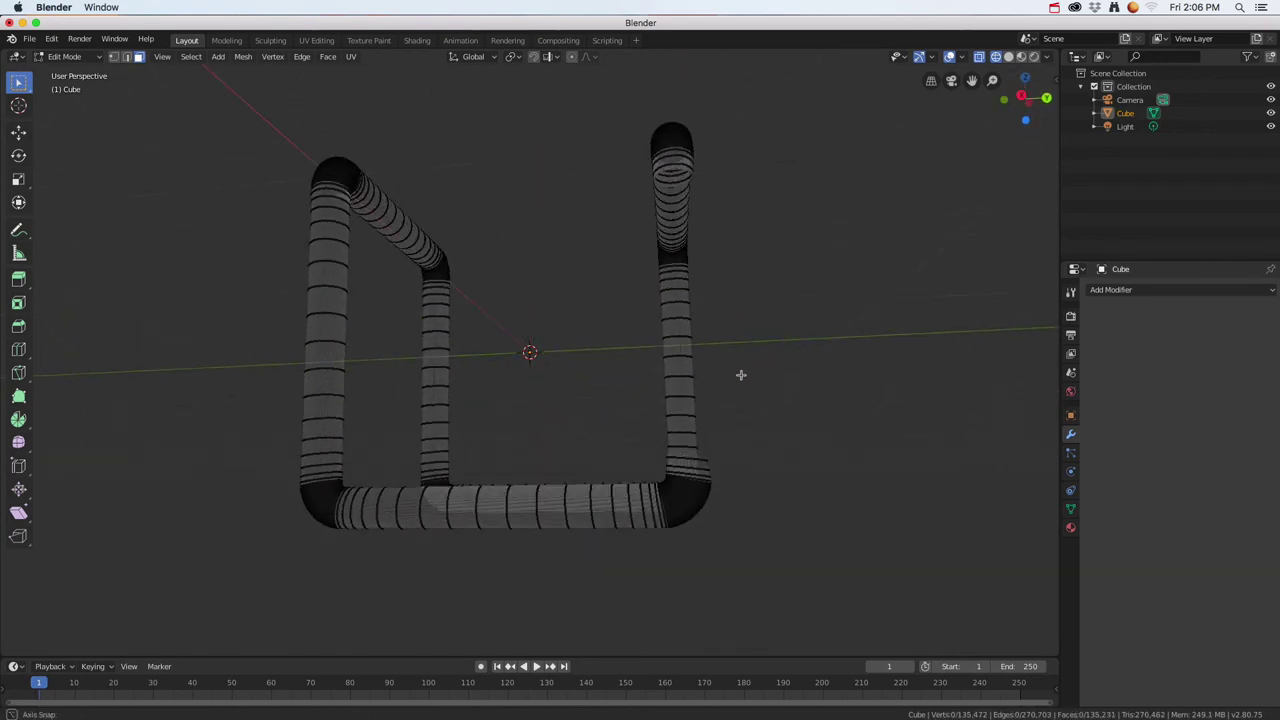
pyautogui.moveTo(740, 375); pyautogui.dragTo(653, 504, button='middle')
pyautogui.moveTo(662, 461); pyautogui.dragTo(540, 510, button='middle')
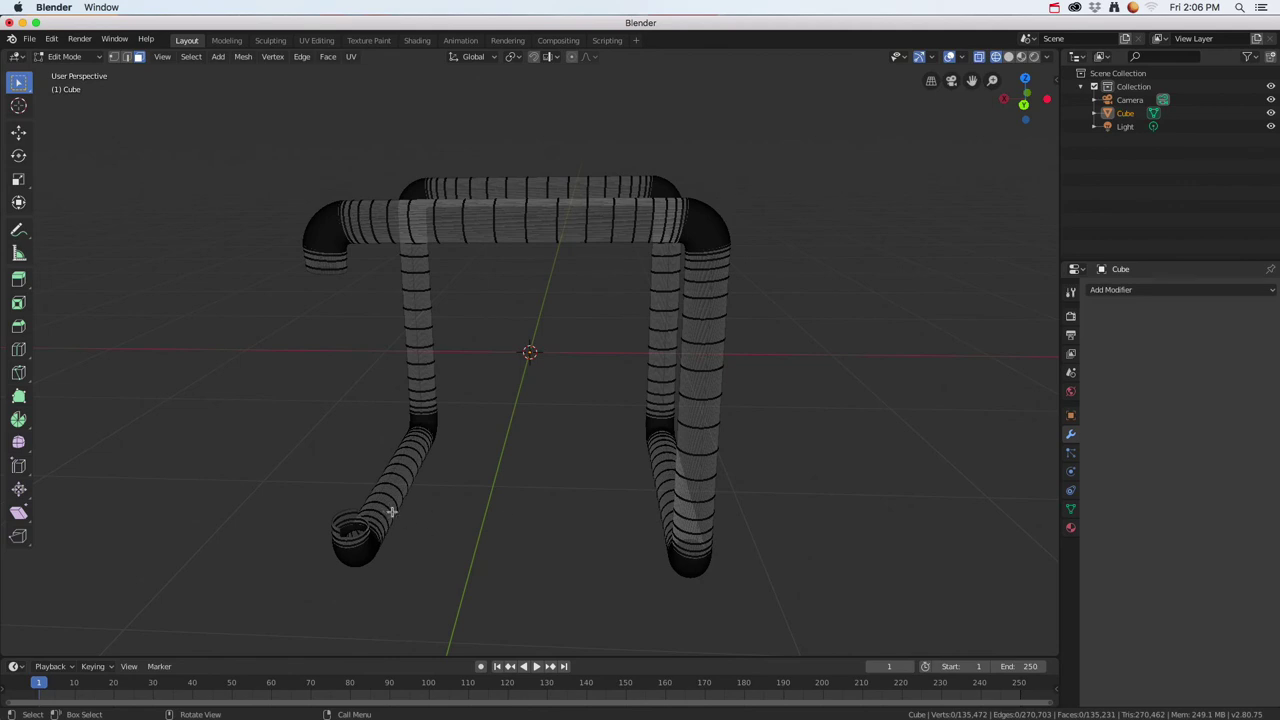
# Turn X-ray off and delete the leftover face loop at the cut pipe's lower bend
pyautogui.scroll(5, 392, 511)
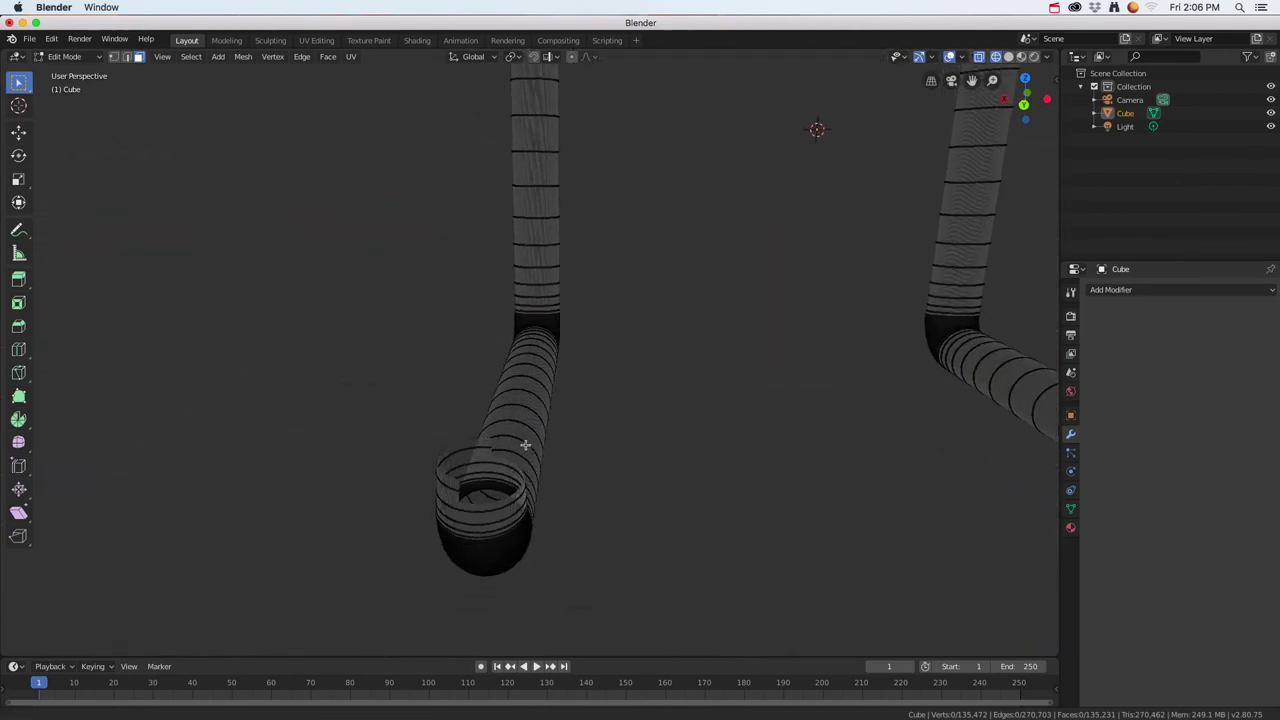
pyautogui.scroll(8, 525, 444)
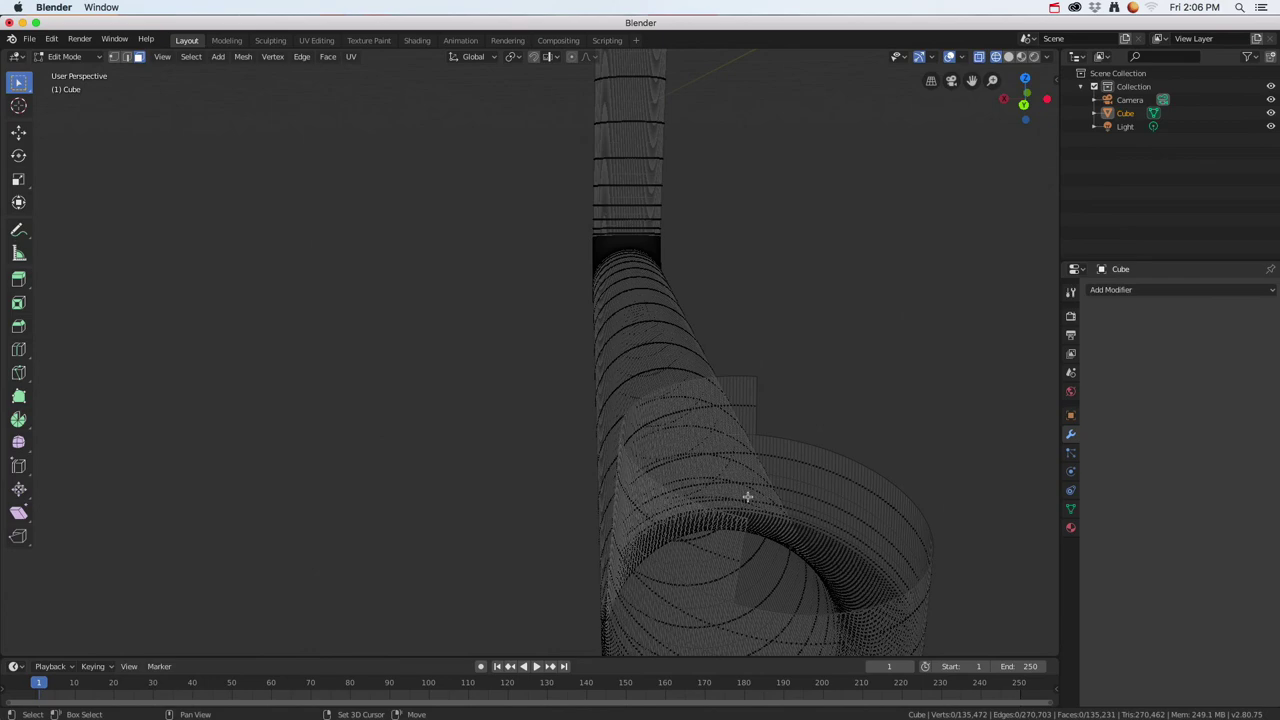
pyautogui.keyDown('shift'); pyautogui.moveTo(747, 496); pyautogui.dragTo(819, 391, button='middle'); pyautogui.keyUp('shift')
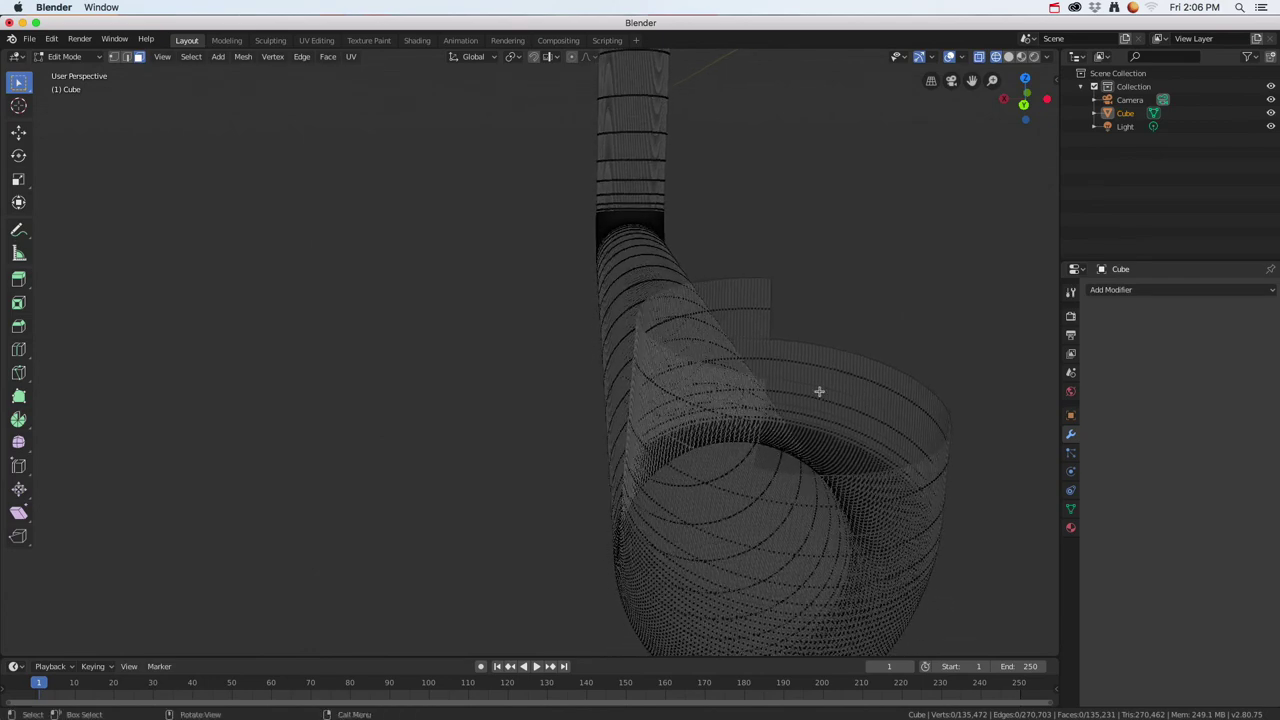
pyautogui.click(1008, 57)
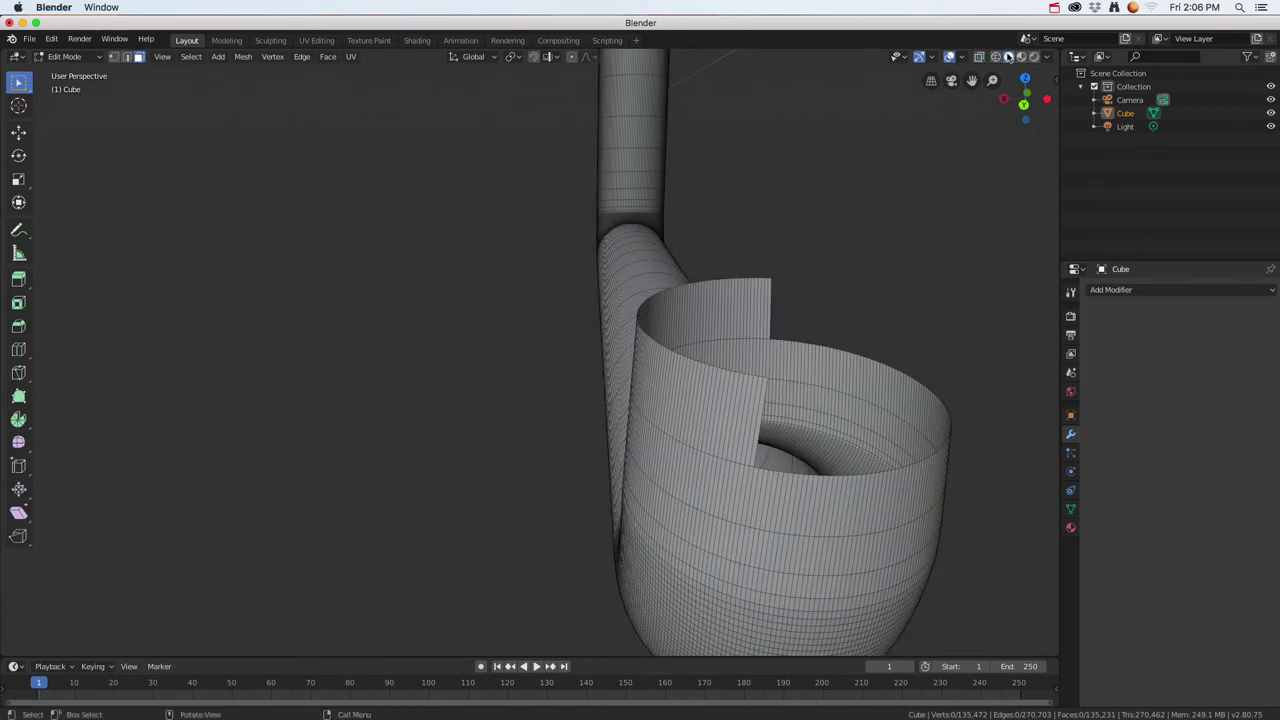
pyautogui.keyDown('alt'); pyautogui.click(718, 408); pyautogui.keyUp('alt')
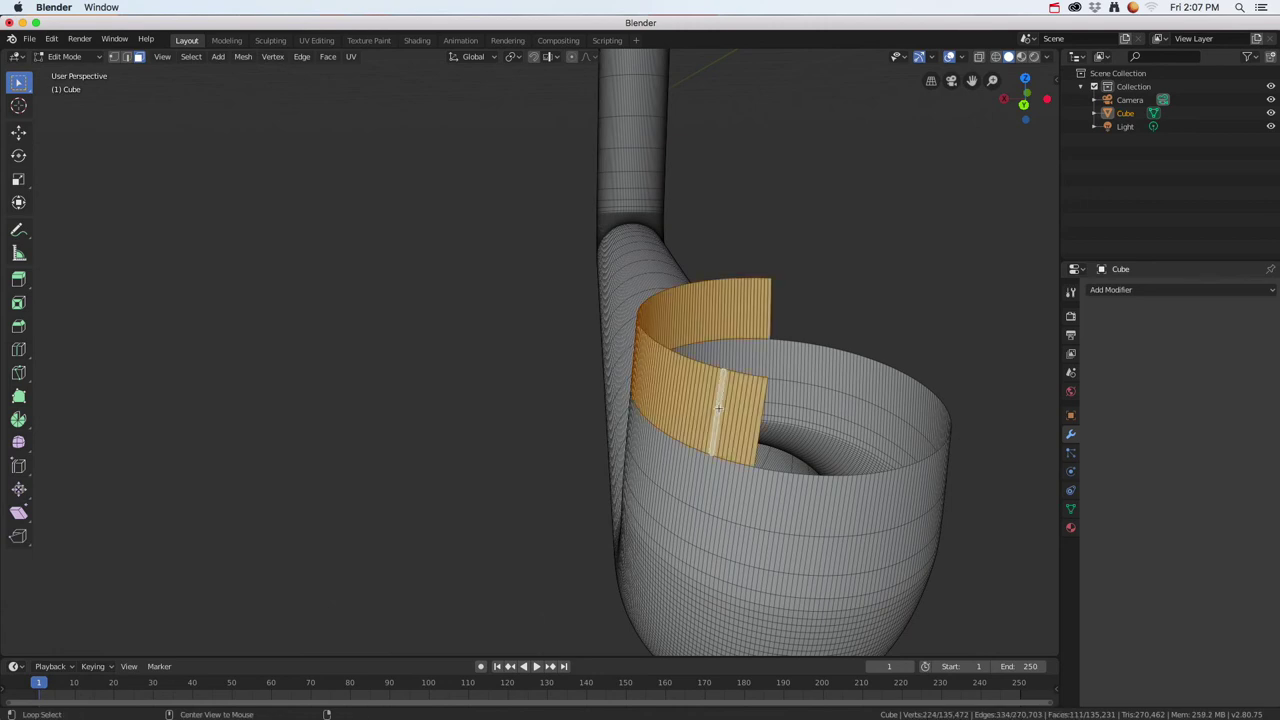
pyautogui.press('x')
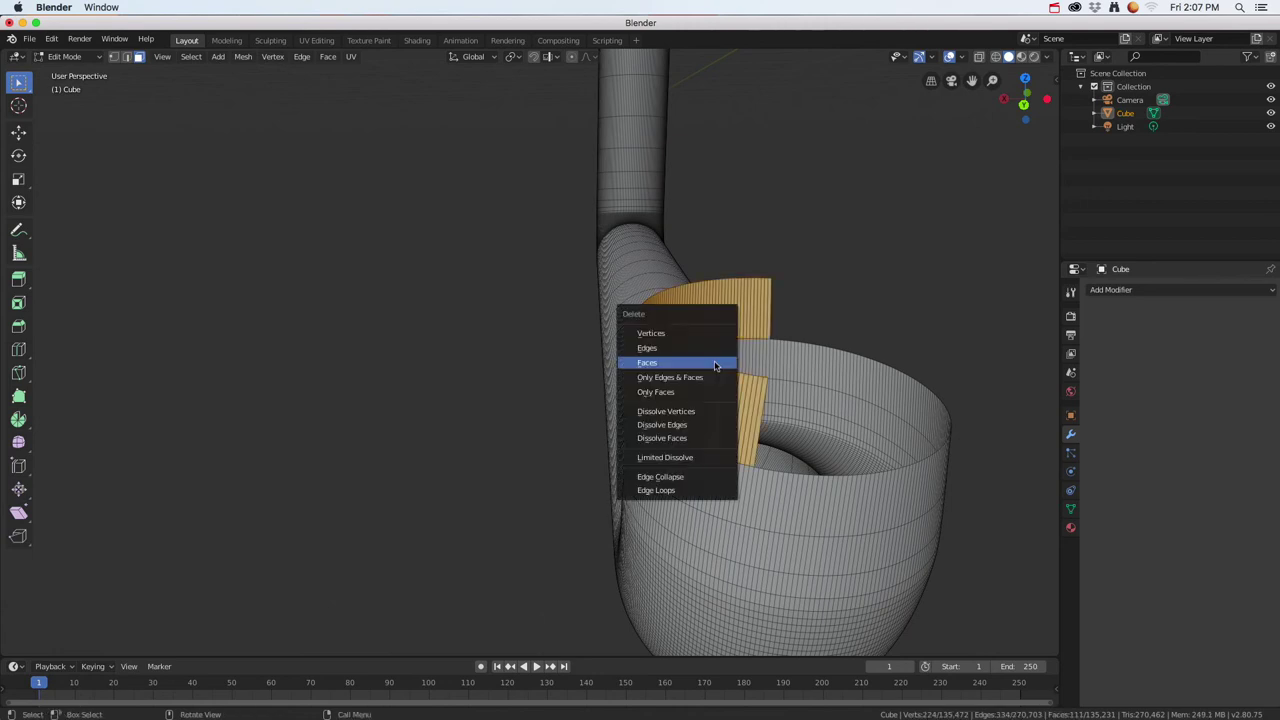
pyautogui.press('Return')
pyautogui.moveTo(770, 400); pyautogui.dragTo(721, 331, button='middle')
pyautogui.scroll(-3, 747, 416)
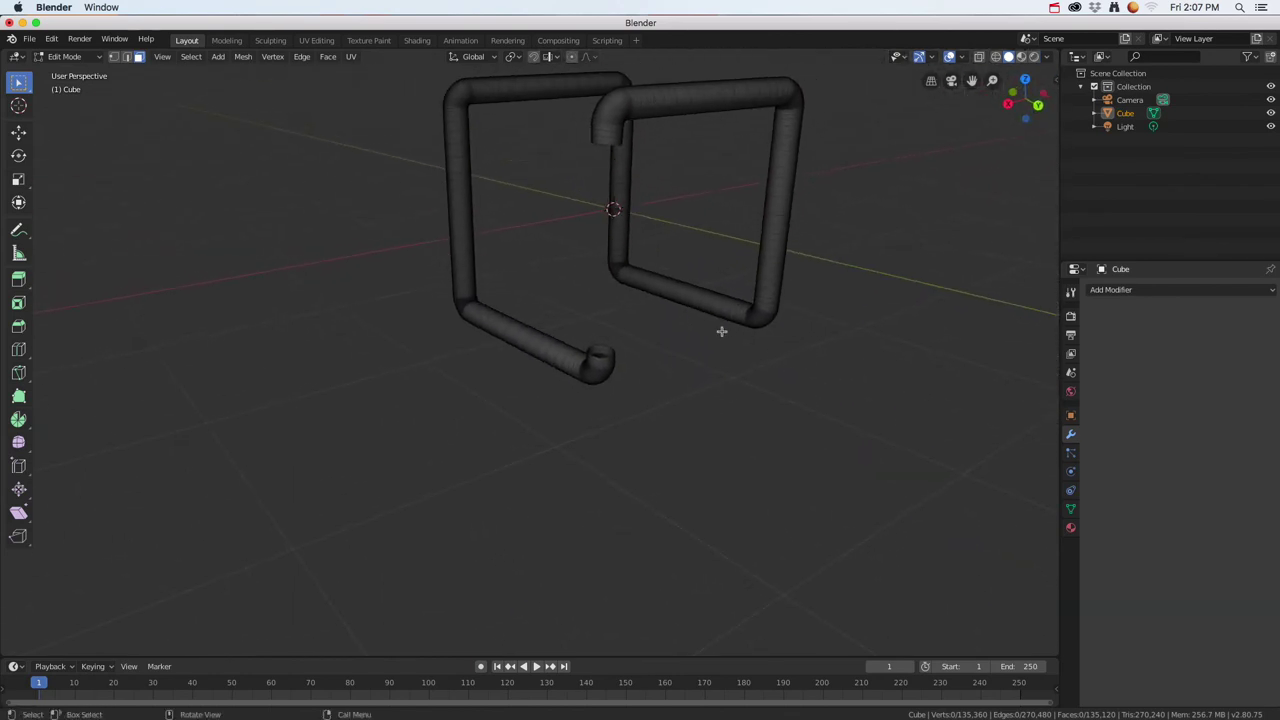
# Switch the bent pipe from Edit Mode back to Object Mode and view it from another angle
pyautogui.moveTo(623, 317); pyautogui.dragTo(706, 332, button='middle')
pyautogui.scroll(3, 706, 332)
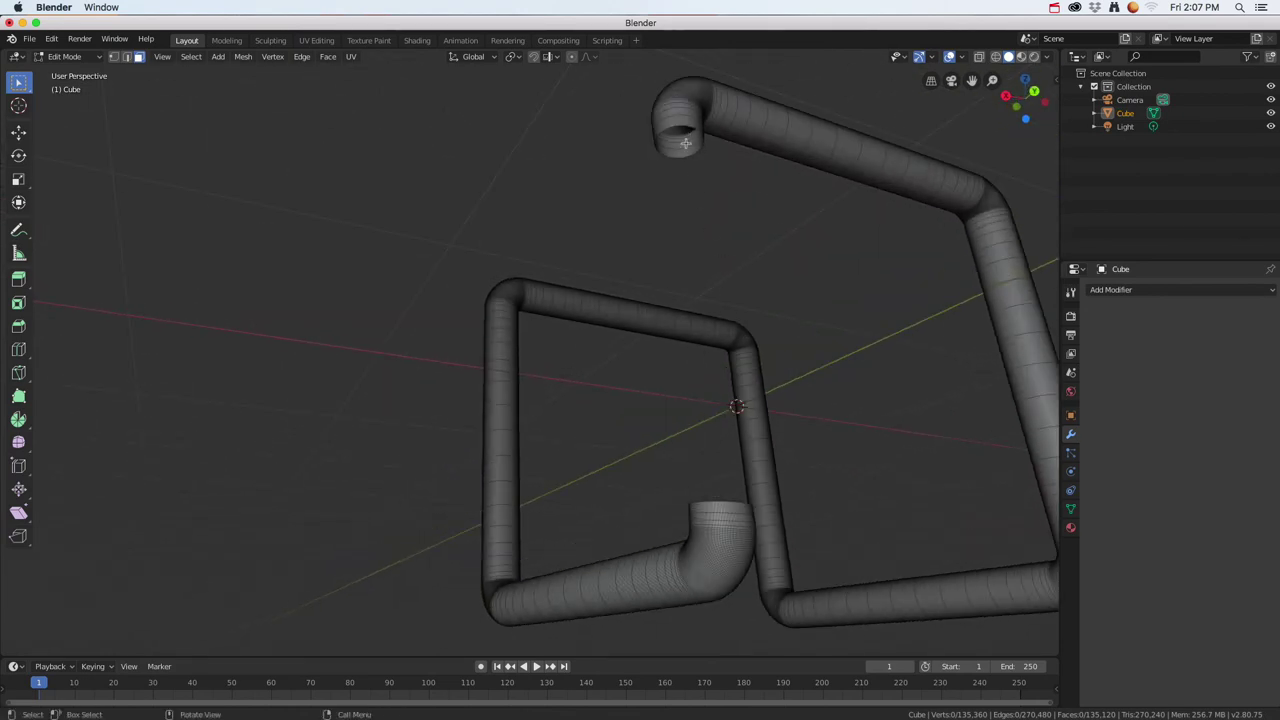
pyautogui.press('Tab')
pyautogui.moveTo(732, 193); pyautogui.dragTo(715, 147, button='middle')
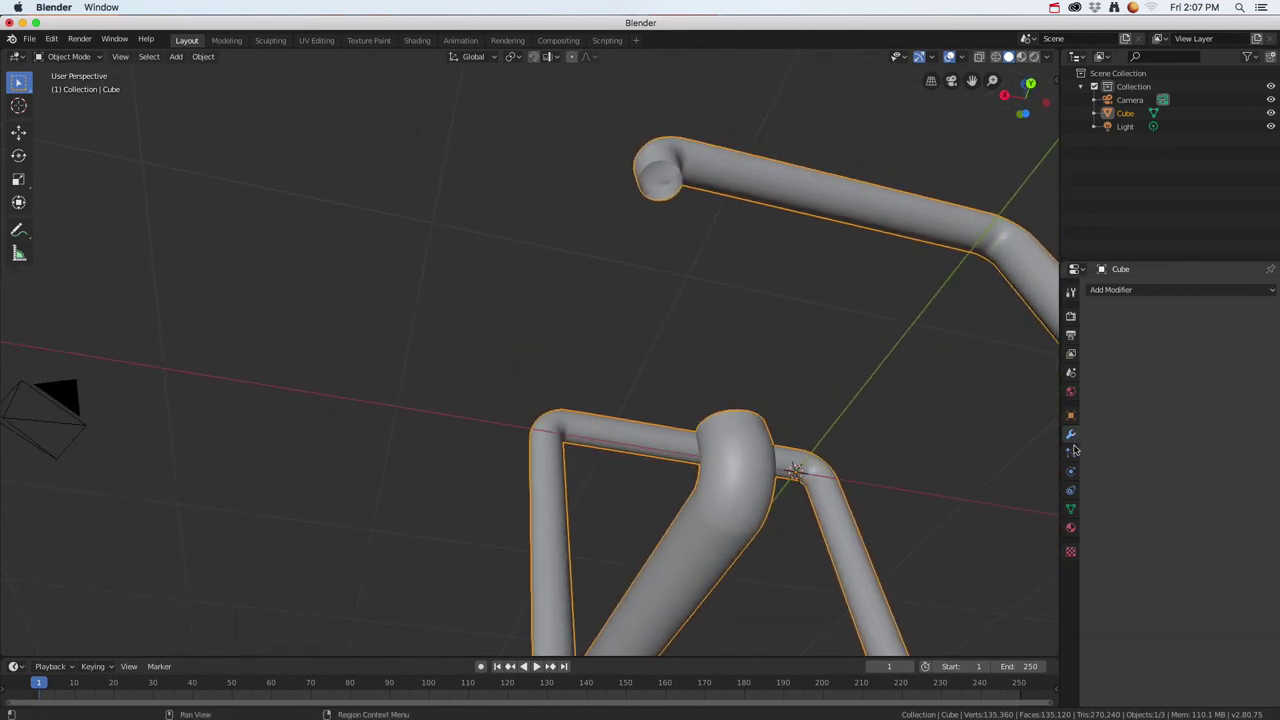
# Add a Solidify modifier to the pipe, set its thickness to 0.04 m, and inspect the open ends
pyautogui.click(1110, 290)
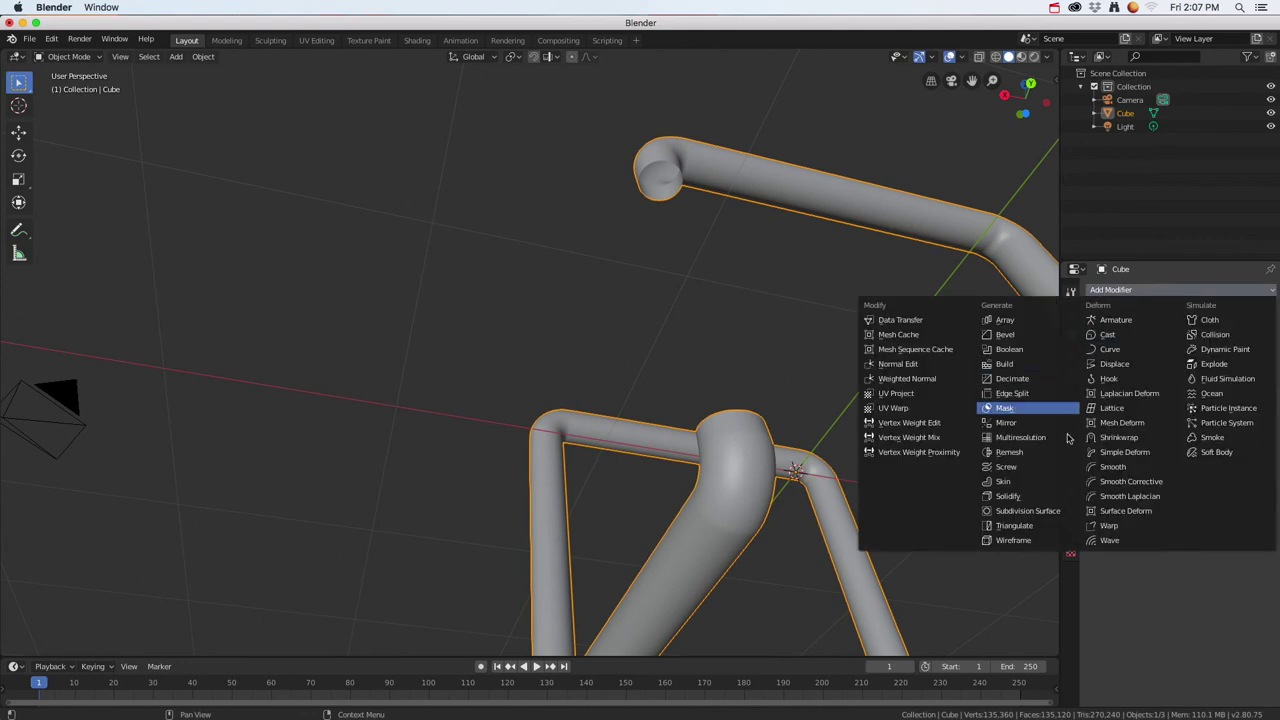
pyautogui.click(1026, 497)
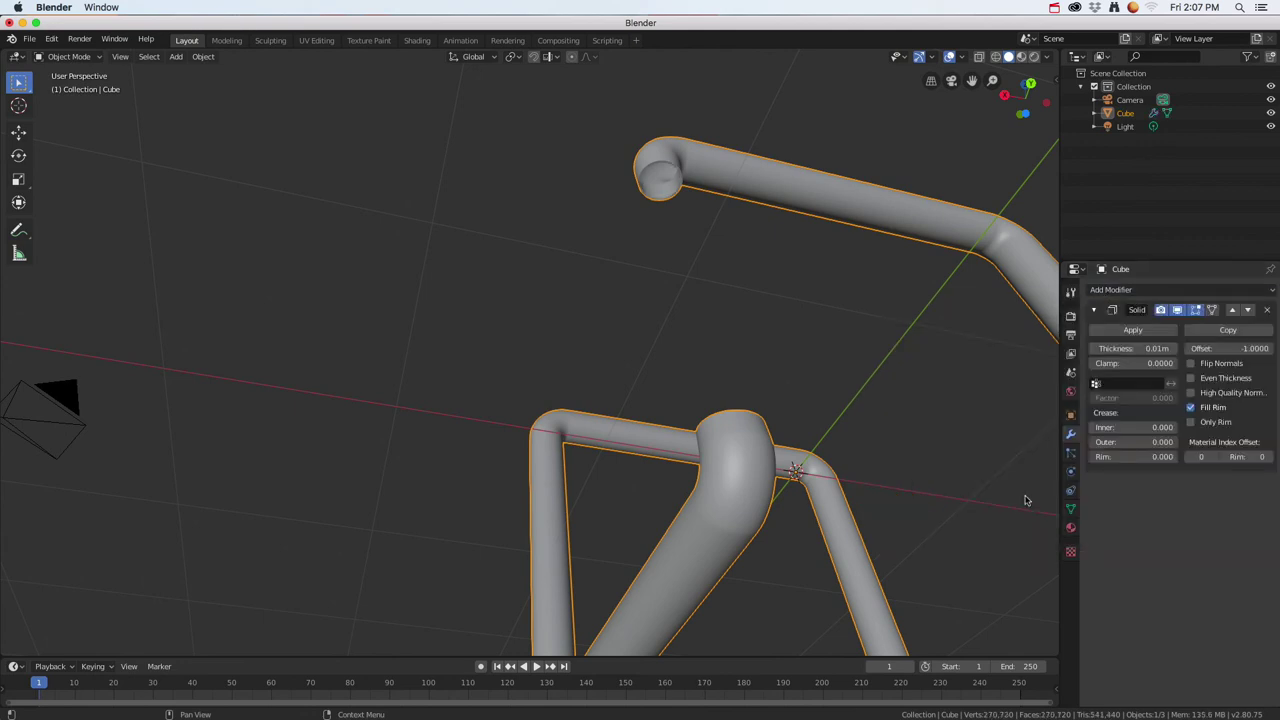
pyautogui.click(1174, 348)
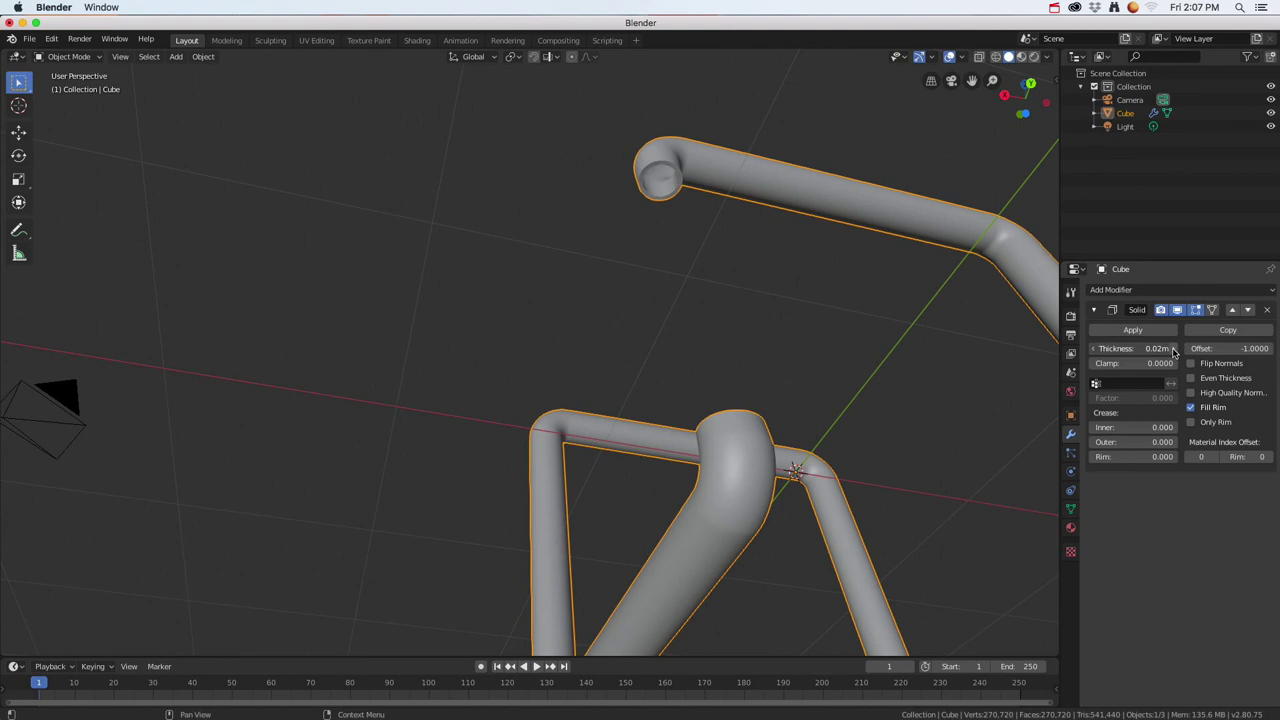
pyautogui.click(1174, 348)
pyautogui.click(1174, 348)
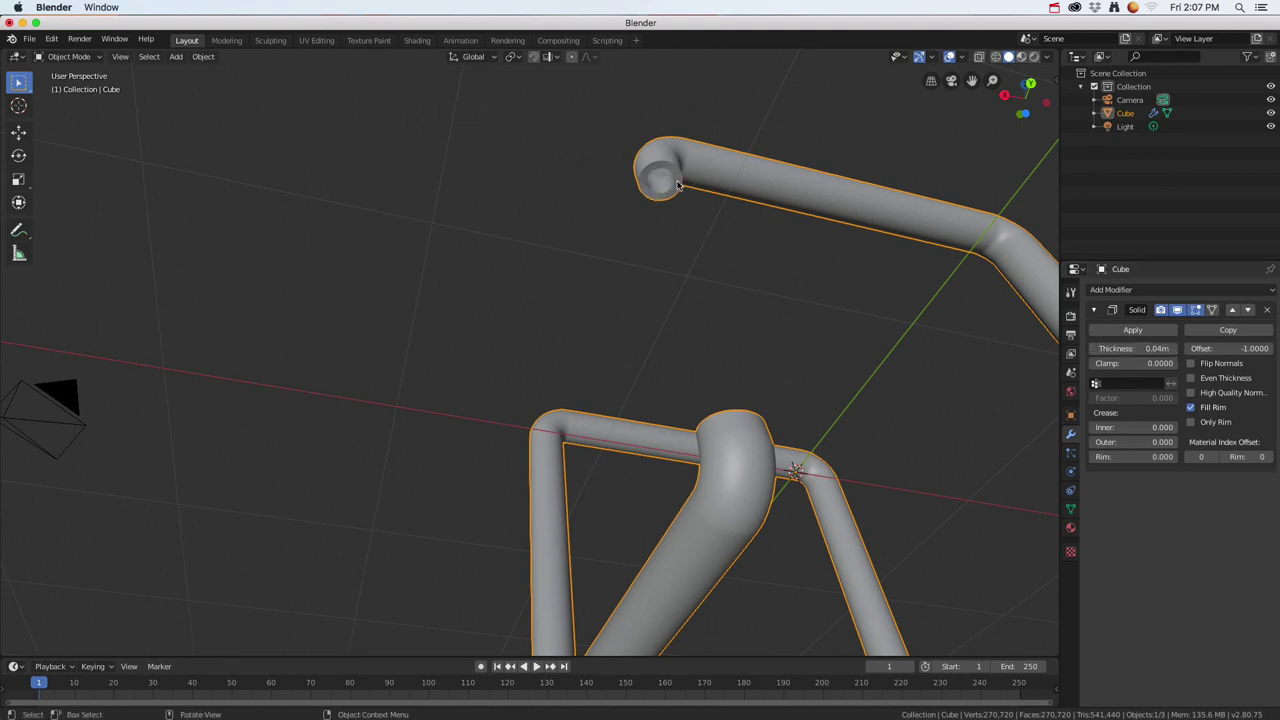
pyautogui.moveTo(678, 186); pyautogui.dragTo(680, 448, button='middle')
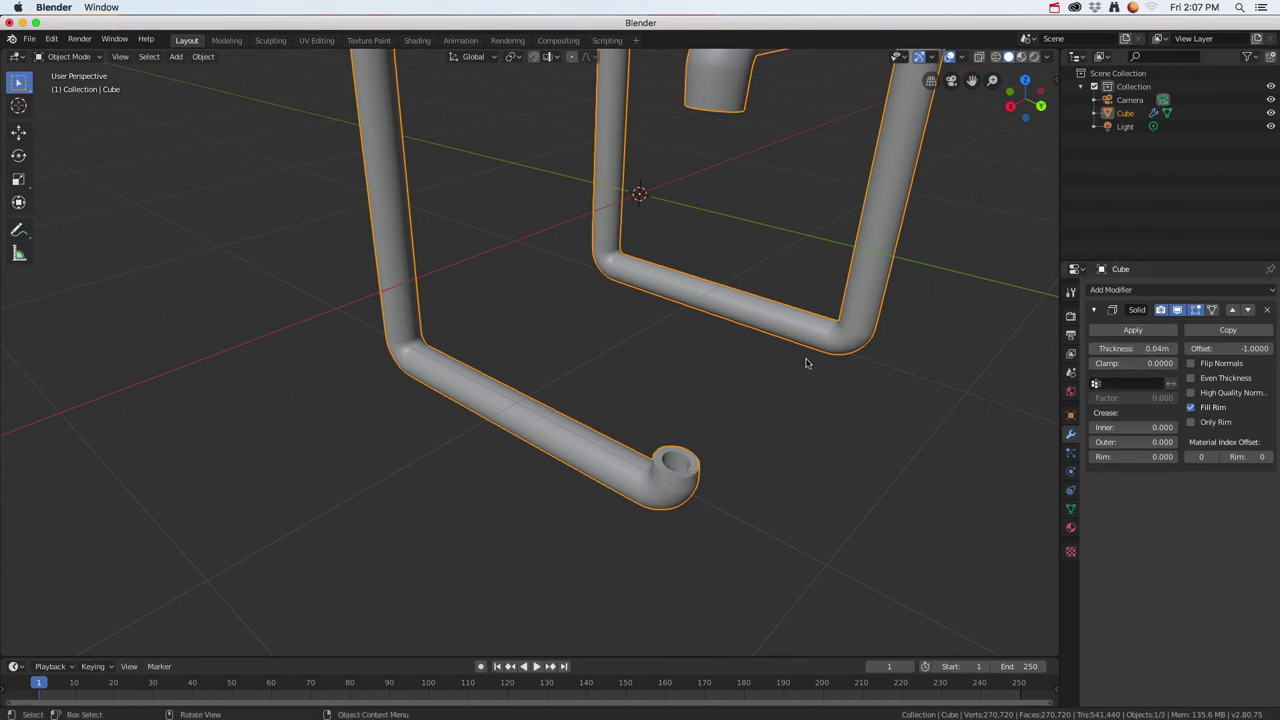
pyautogui.moveTo(809, 363); pyautogui.dragTo(643, 390, button='middle')
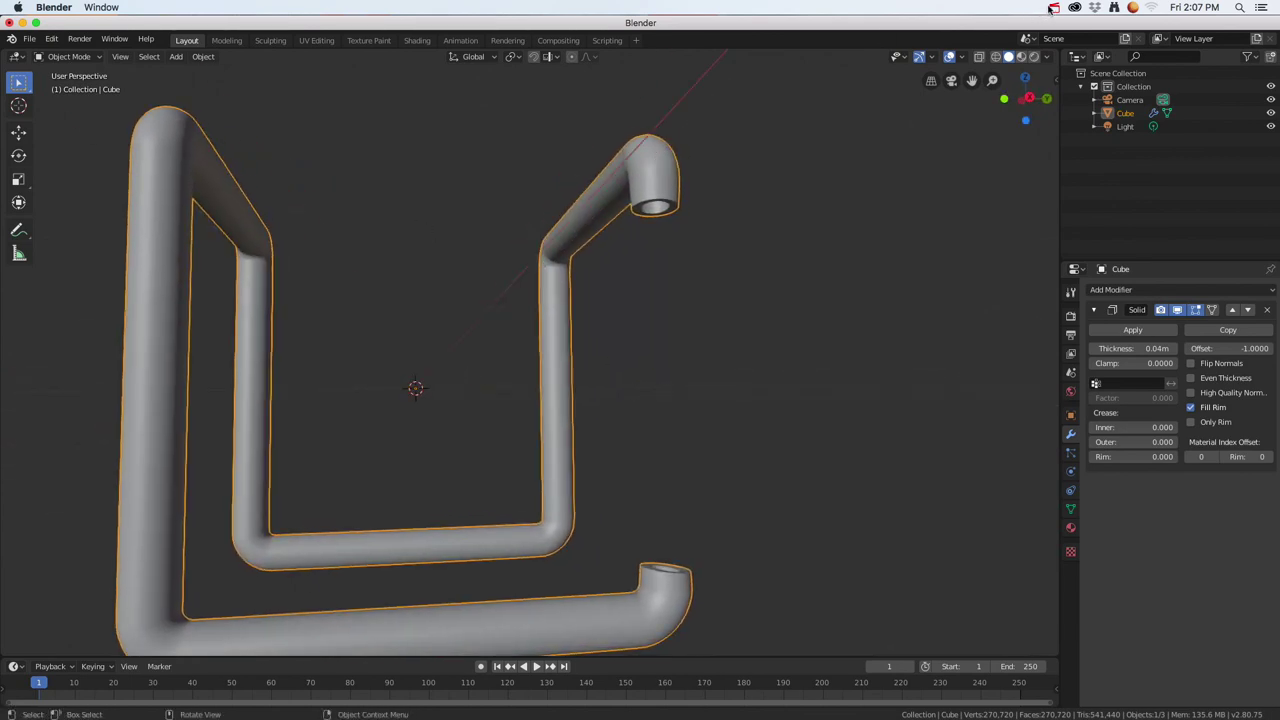